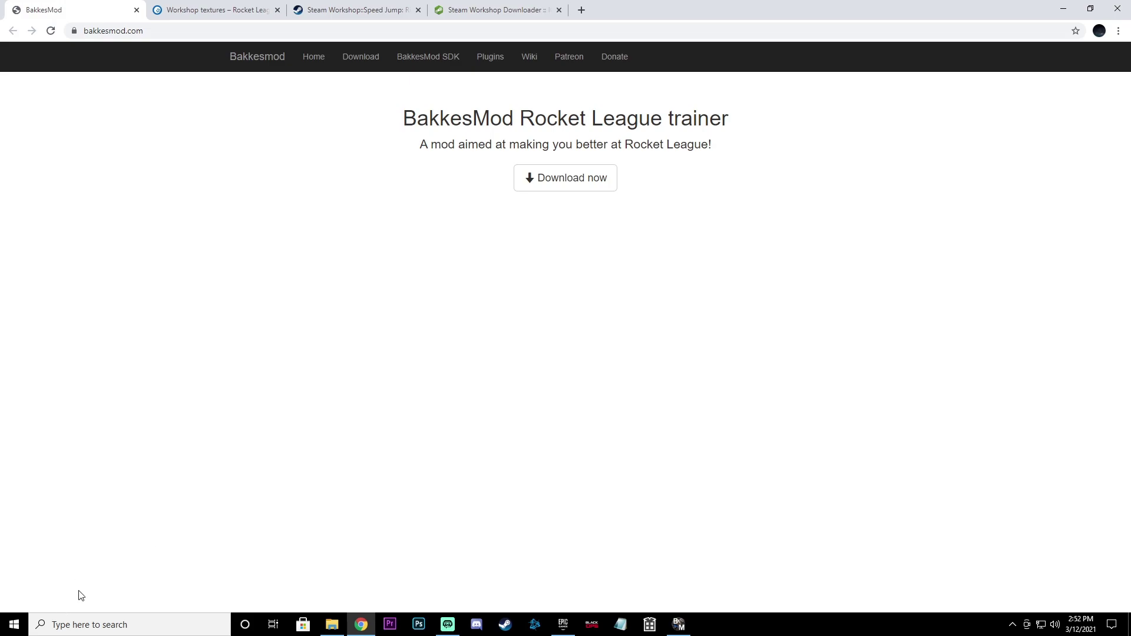
Search Windows for 'rock' and open the Rocket League TAGame folder
left_click(78, 618)
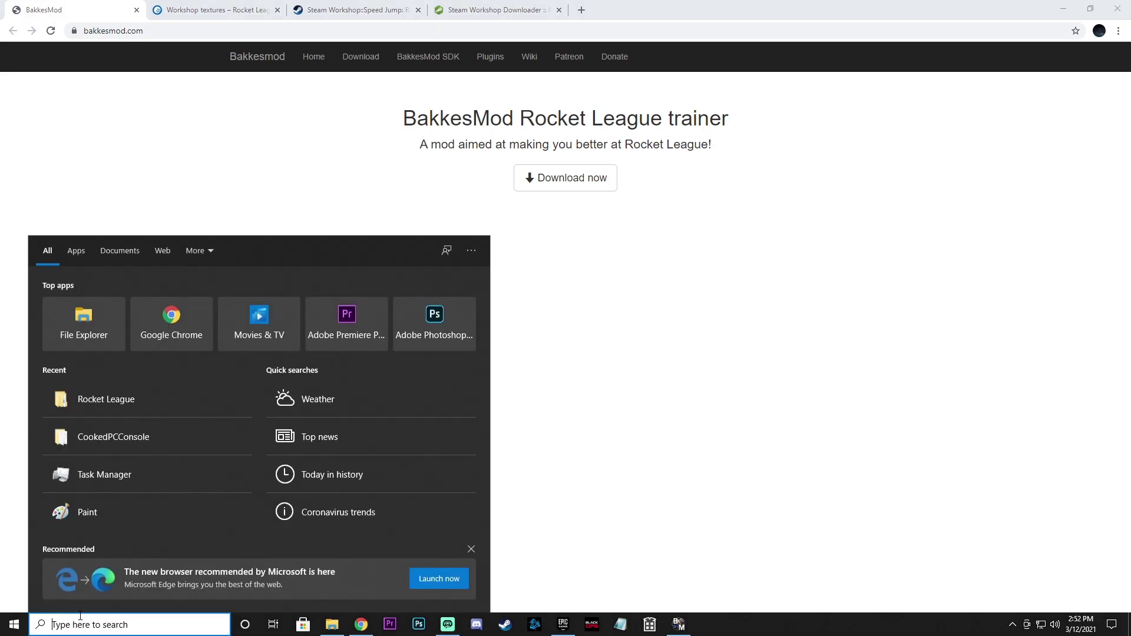
type("rock")
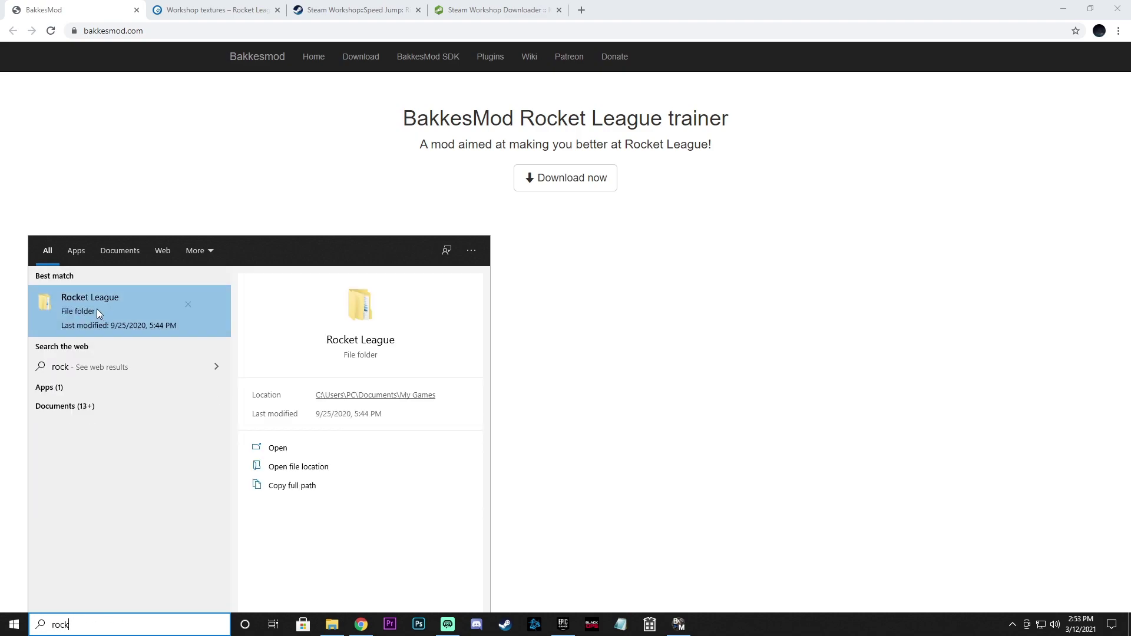
left_click(89, 313)
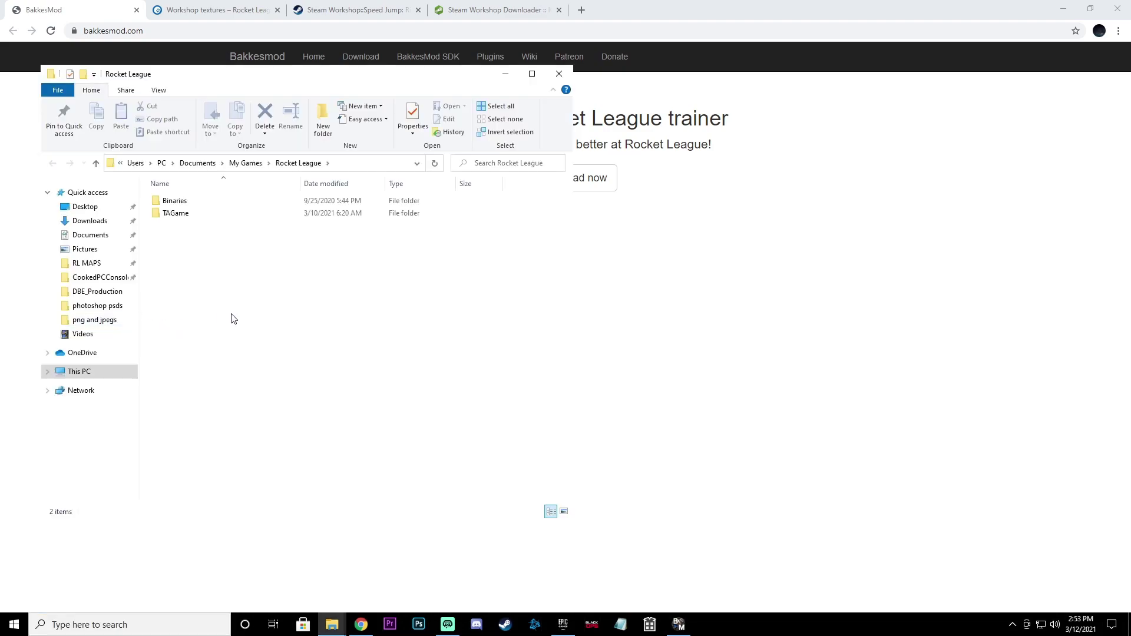
double_click(187, 216)
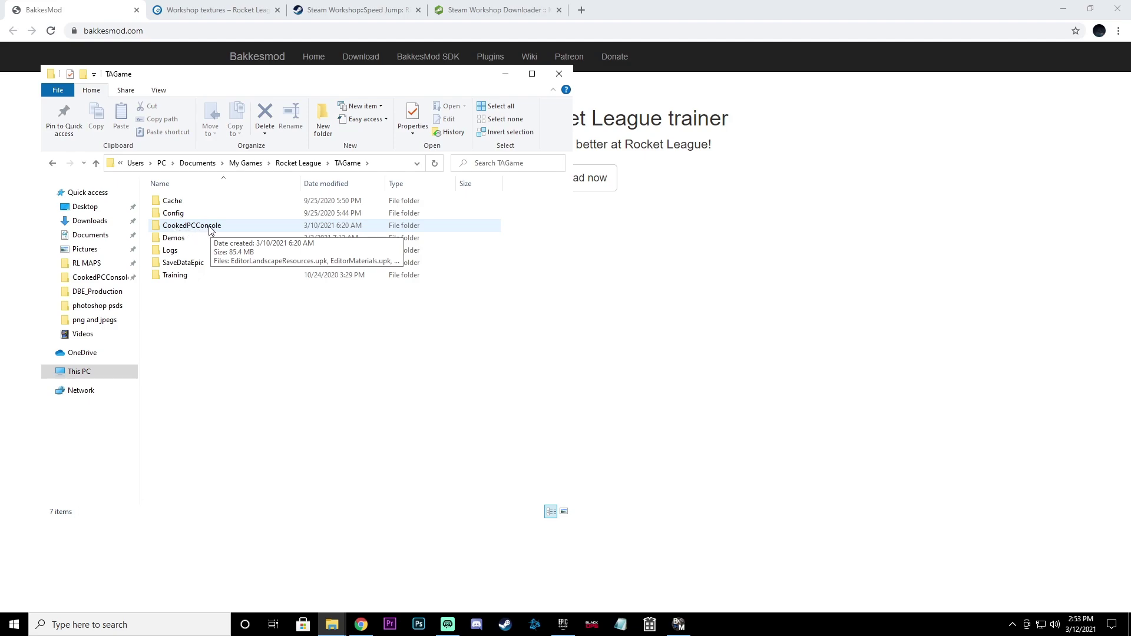
Search This PC for cookedpcconsole, then minimise Explorer and switch to the Workshop textures tab
left_click(109, 373)
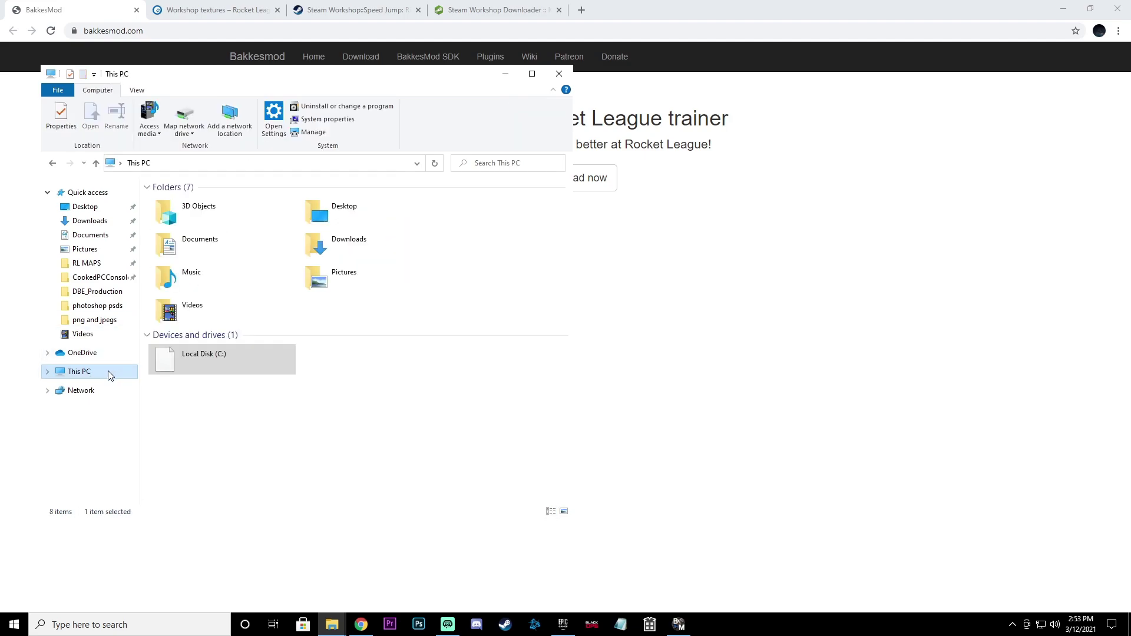
left_click(488, 165)
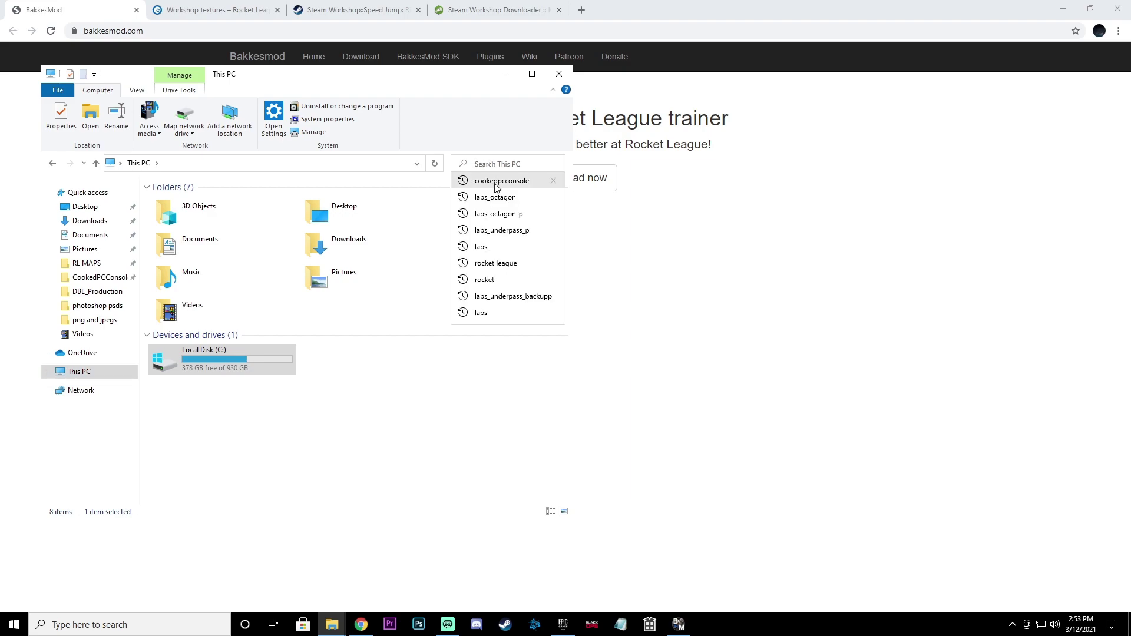
left_click(496, 181)
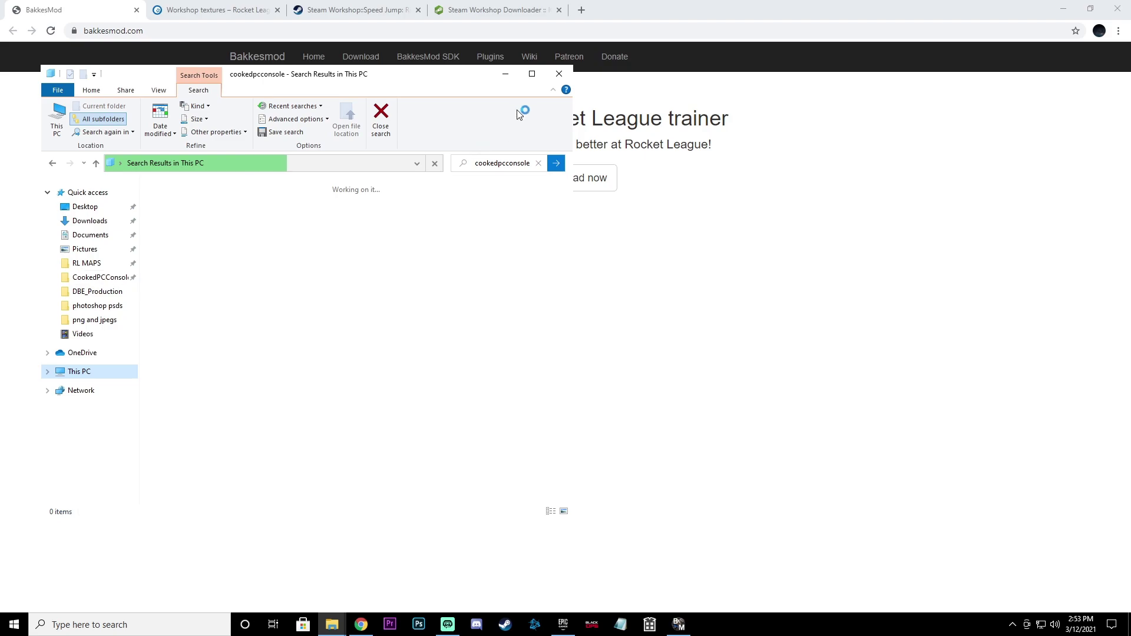
left_click(506, 73)
key("ctrl+Tab")
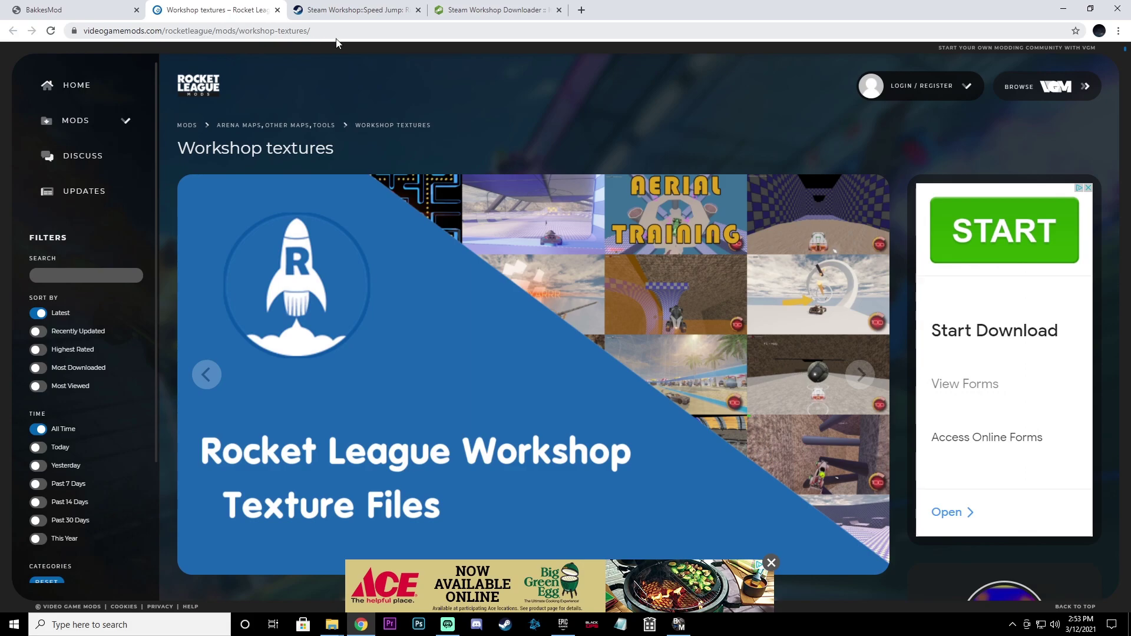
Scroll the Workshop textures page down to its DOWNLOAD button, then bring File Explorer back
scroll(502, 232, "down", 14)
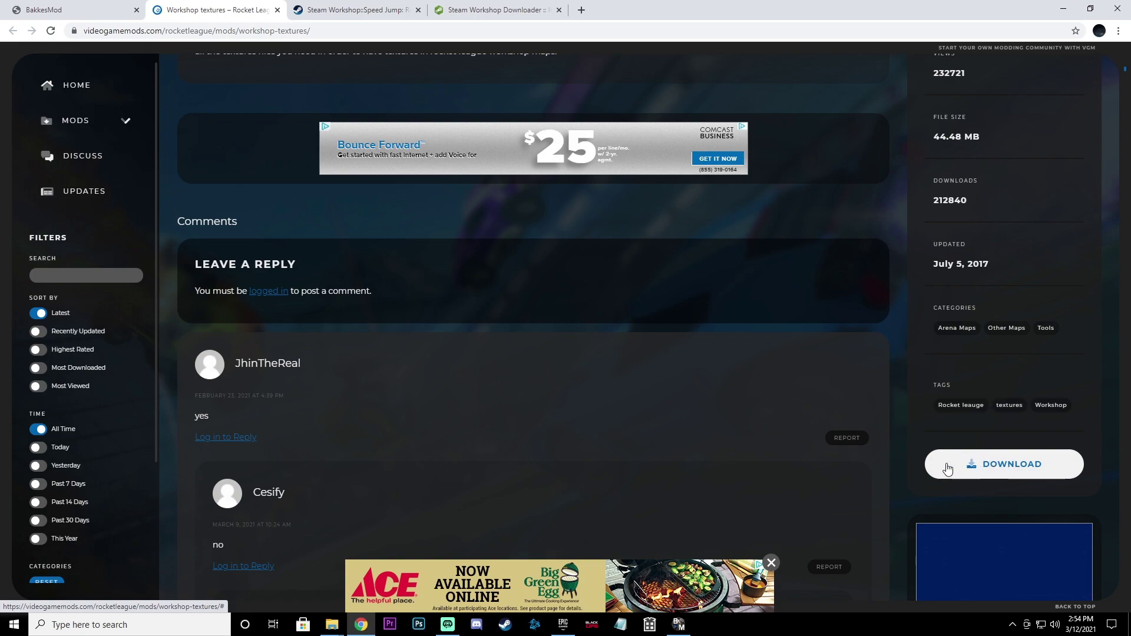
mouse_move(340, 633)
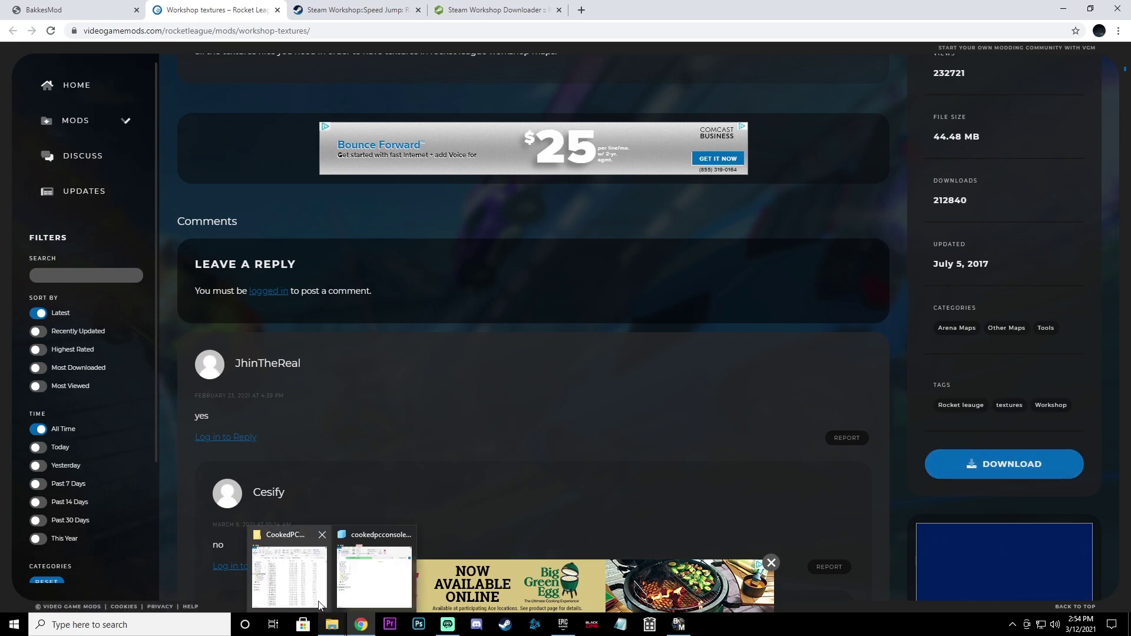
left_click(374, 576)
Open the Downloads folder showing the Workshop-textures archive
left_click(90, 221)
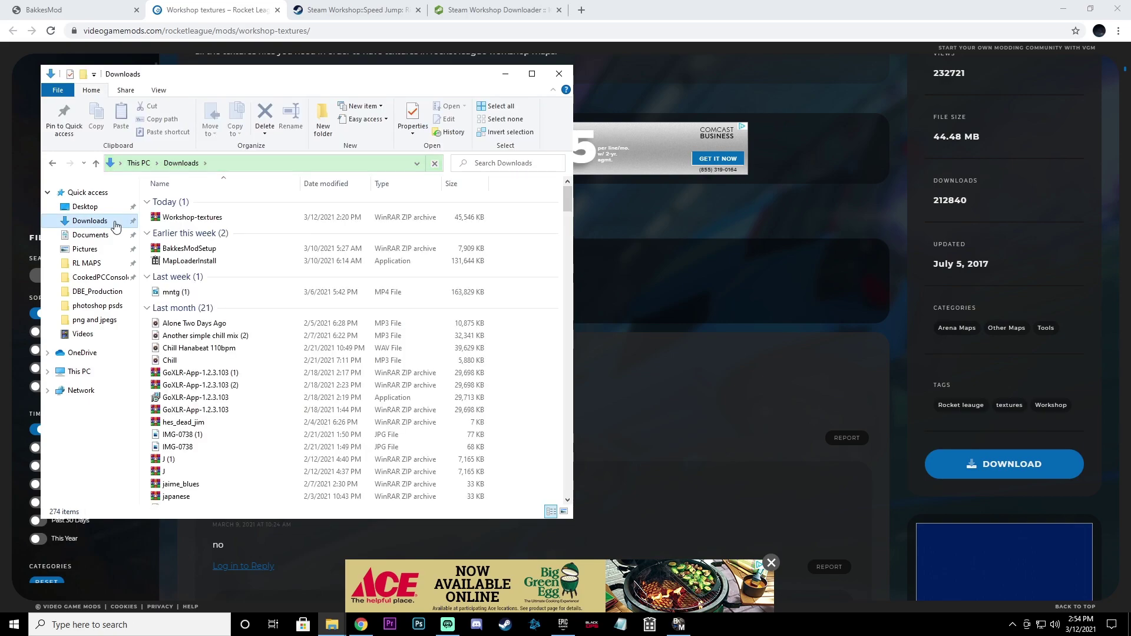
right_click(229, 223)
key("Escape")
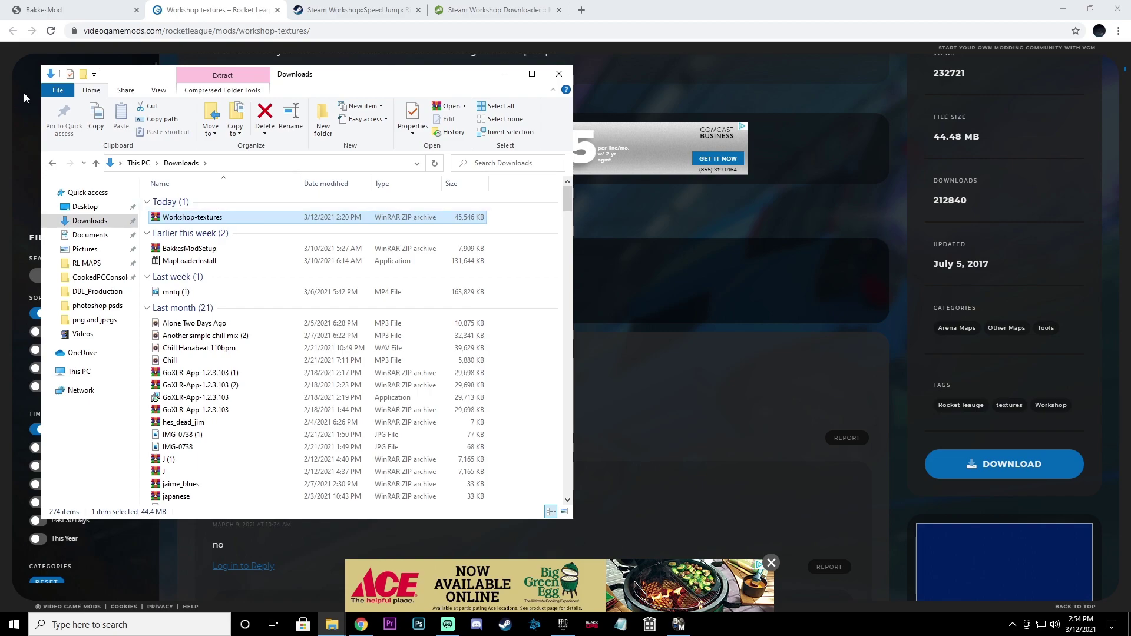
Open a second Explorer window on CookedPCConsole beside Downloads, then select the Workshop-textures archive
left_click(57, 89)
mouse_move(96, 106)
left_click(242, 111)
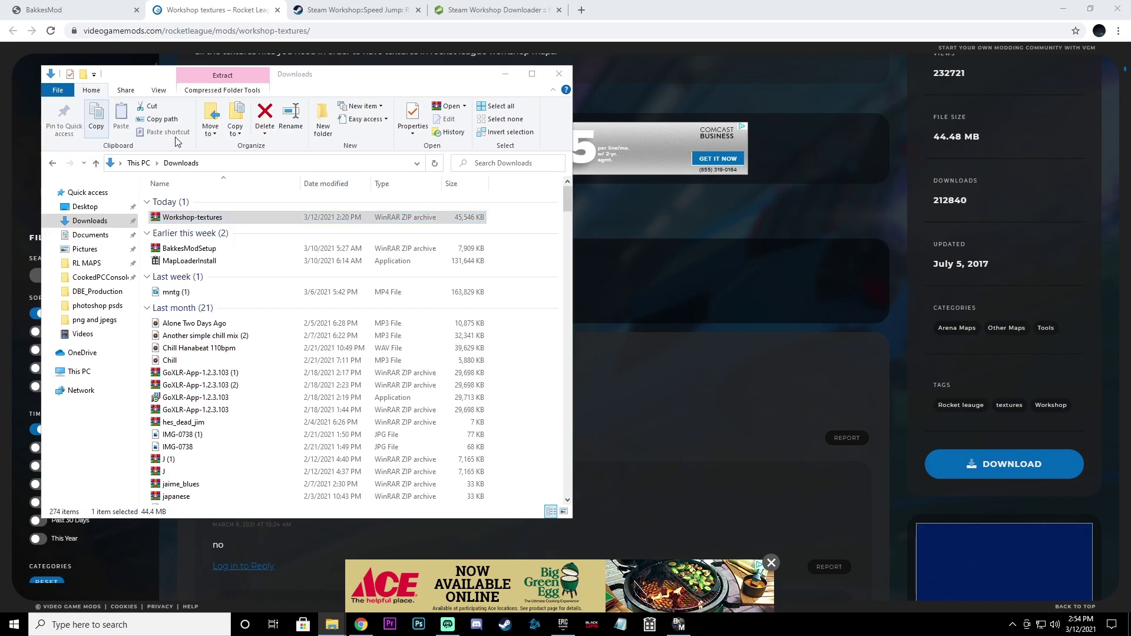
left_click_drag(403, 101, 921, 79)
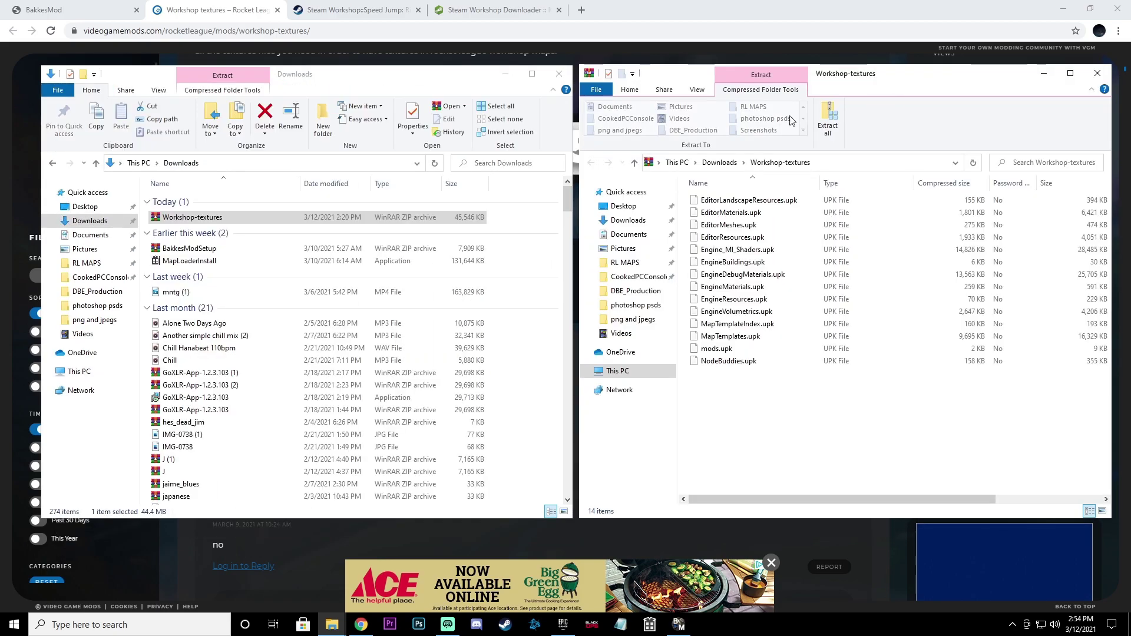
left_click(638, 277)
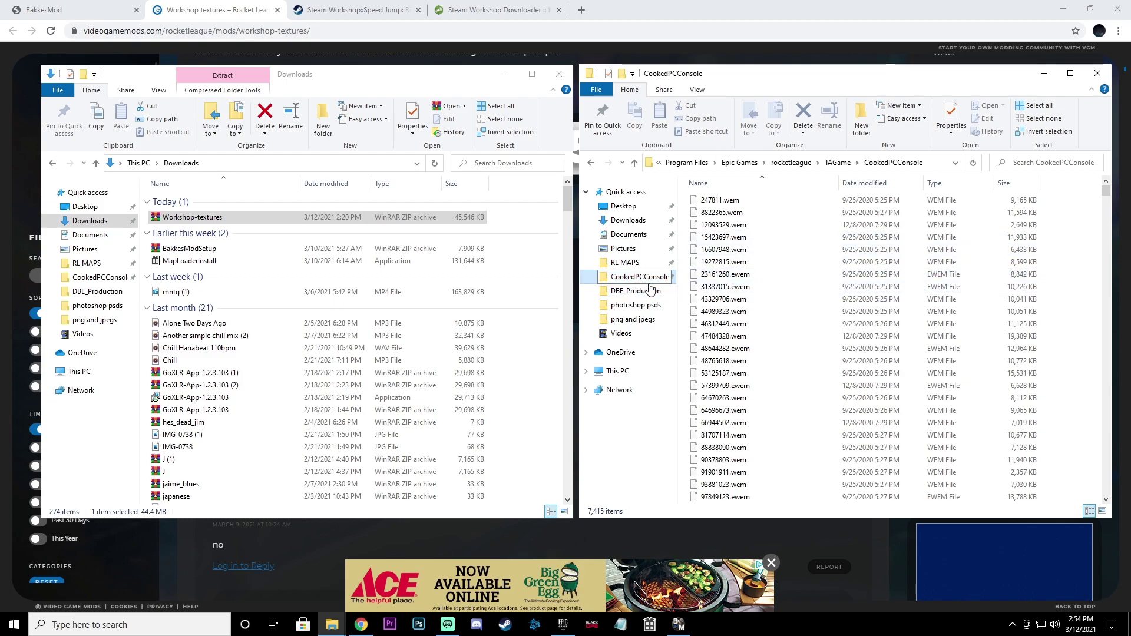
left_click(206, 219)
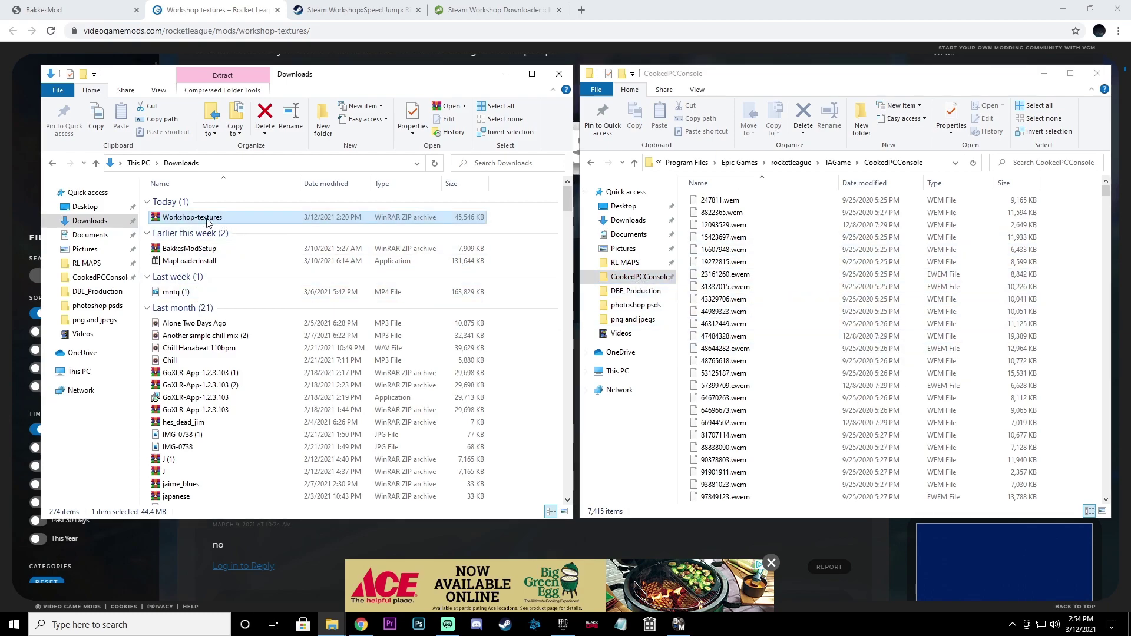
Open Workshop-textures.zip in WinRAR, copy all 14 UPK files into CookedPCConsole, then close WinRAR
right_click(238, 223)
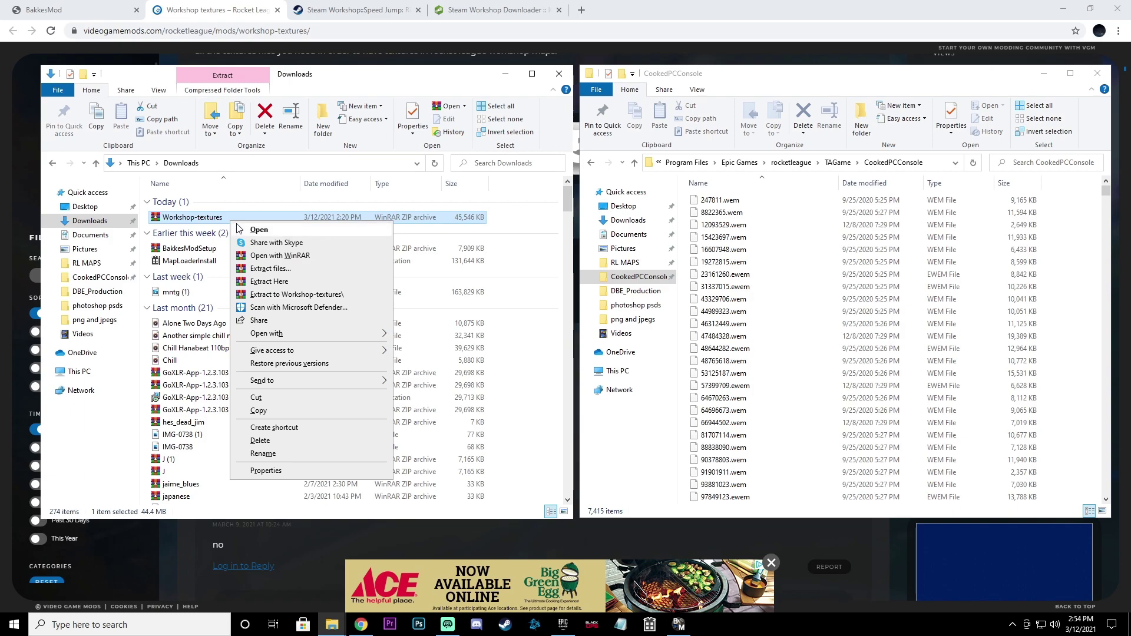
left_click(244, 228)
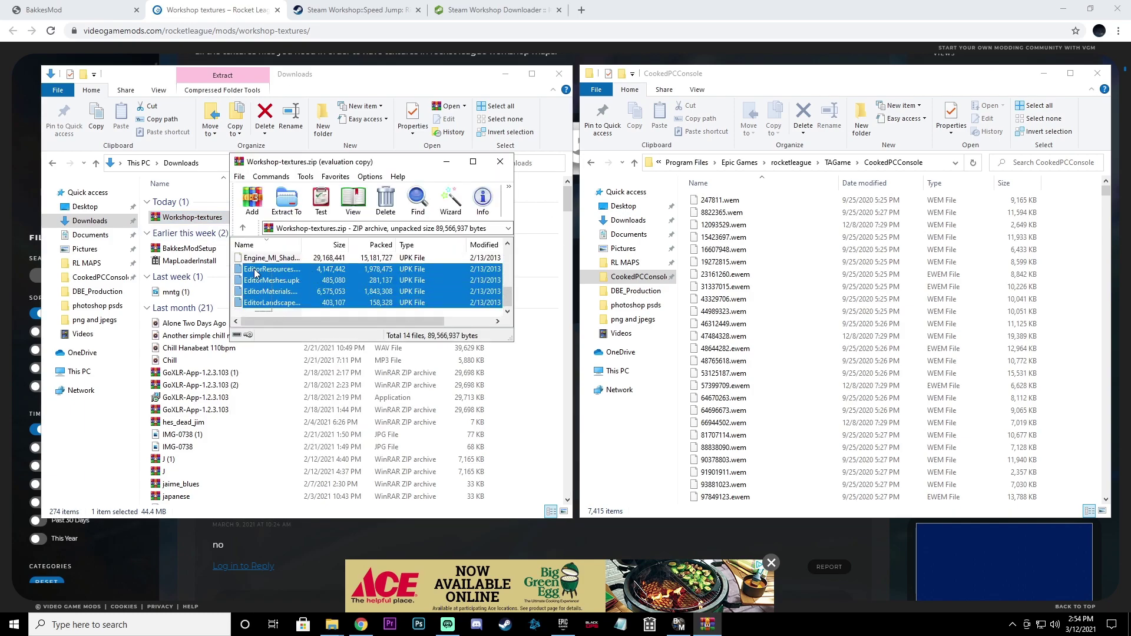
key("ctrl+a")
scroll(261, 273, "up", 3)
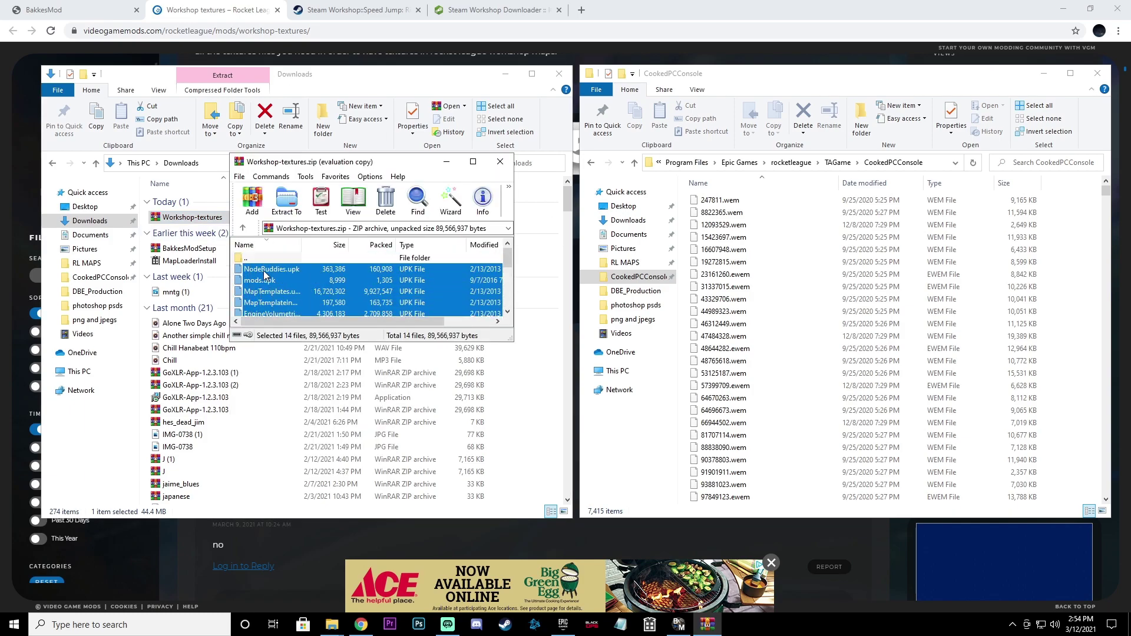
left_click_drag(264, 275, 613, 284)
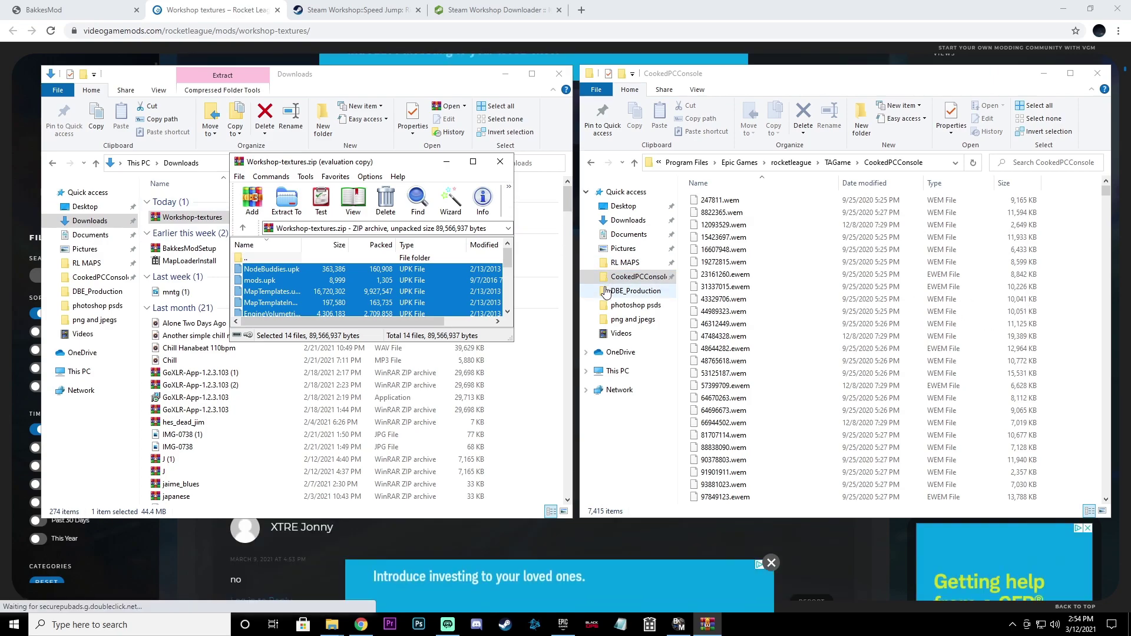
left_click(497, 166)
left_click(505, 74)
Switch to the Steam tab and go to the Rocket League Workshop home
left_click(1048, 76)
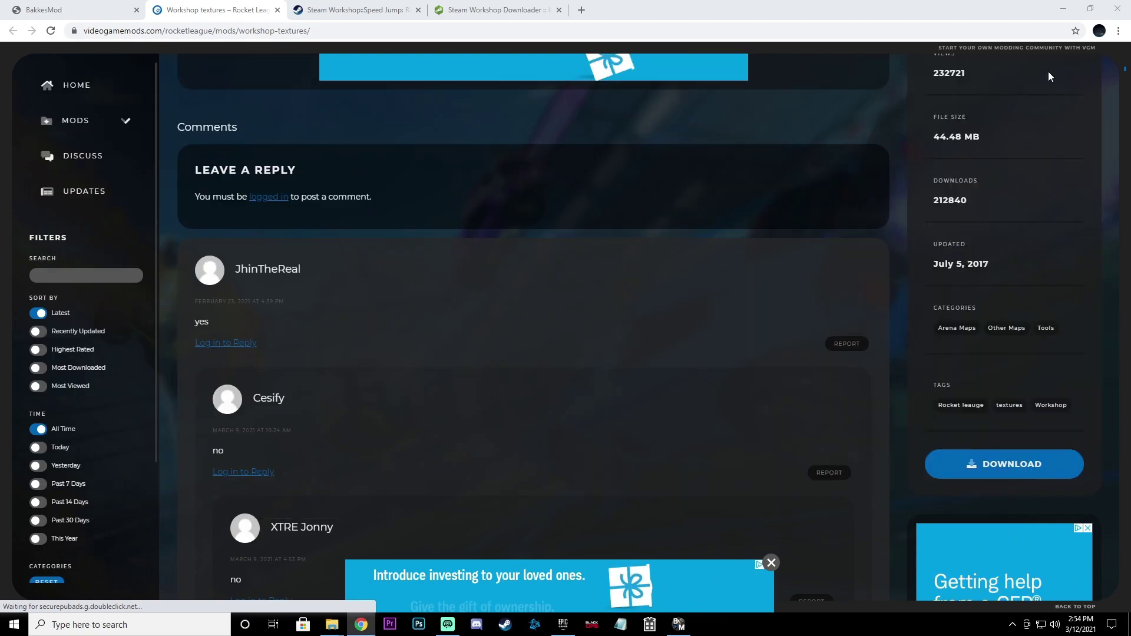
left_click(358, 6)
left_click(190, 160)
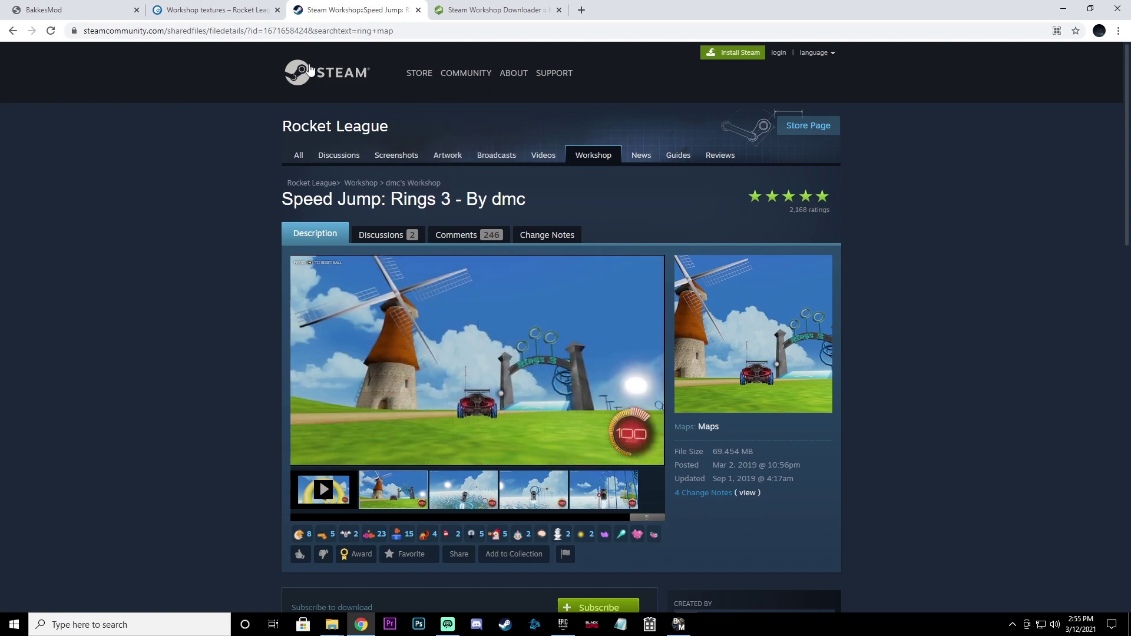
left_click(592, 154)
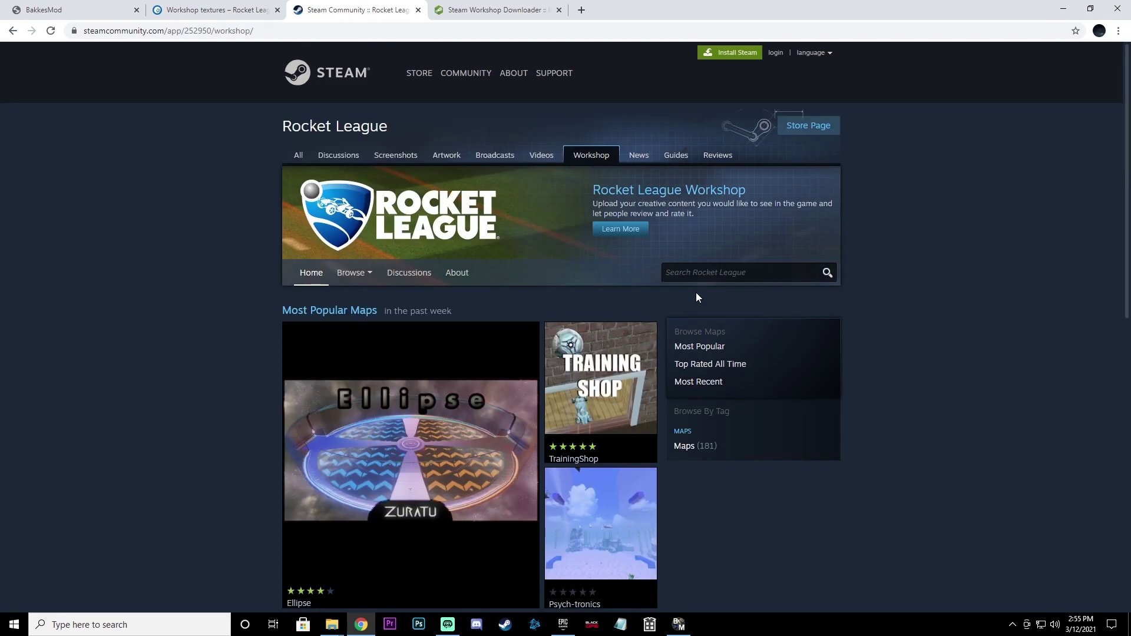
Search the Workshop for 'ring map' and select the Speed Jump: Rings 3 page address
left_click(701, 272)
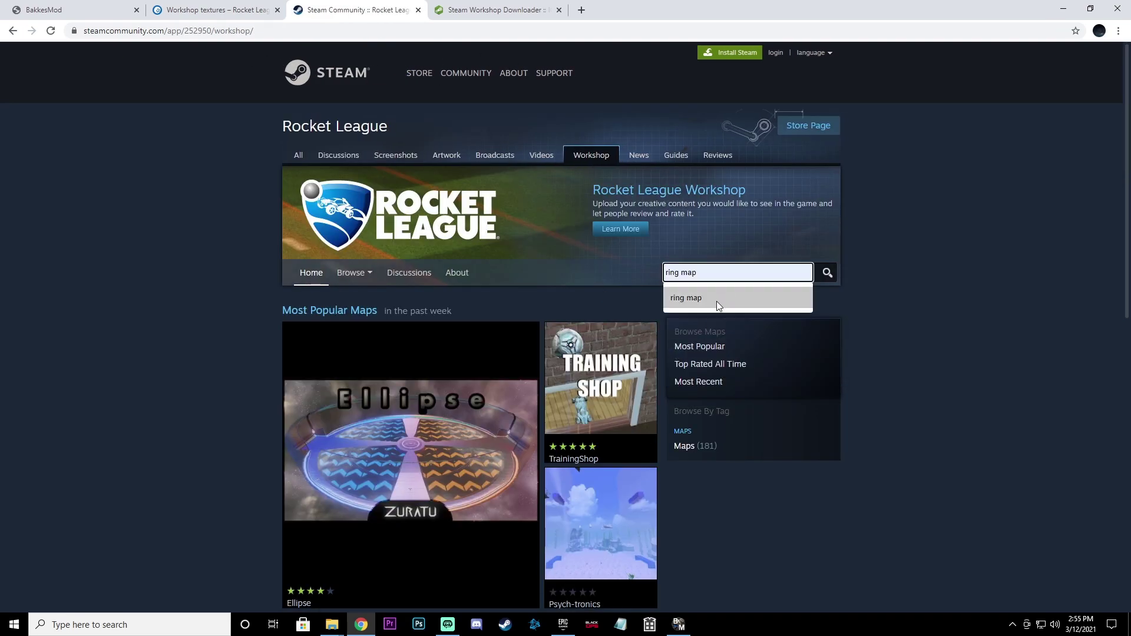
left_click(687, 298)
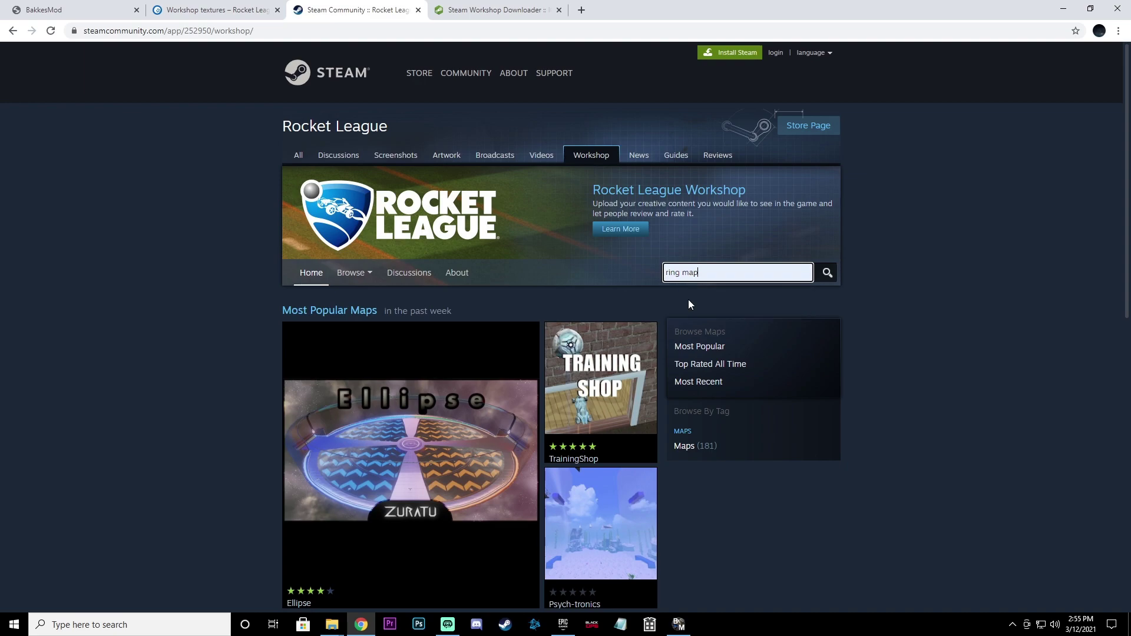
left_click(828, 274)
scroll(426, 385, "down", 3)
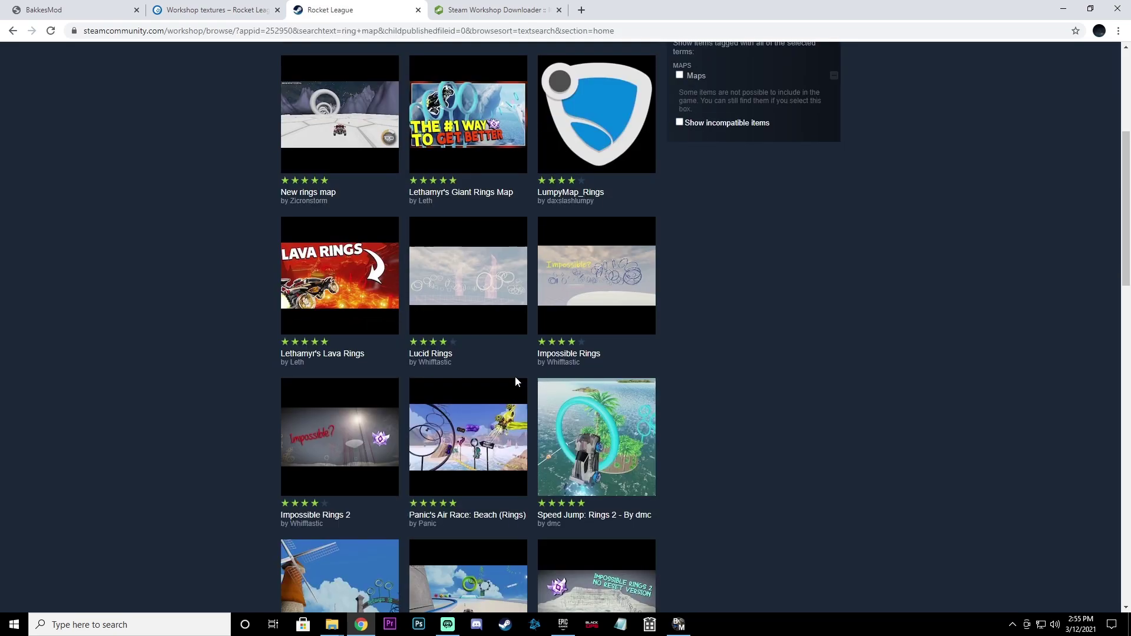
scroll(427, 384, "down", 3)
scroll(589, 365, "up", 1)
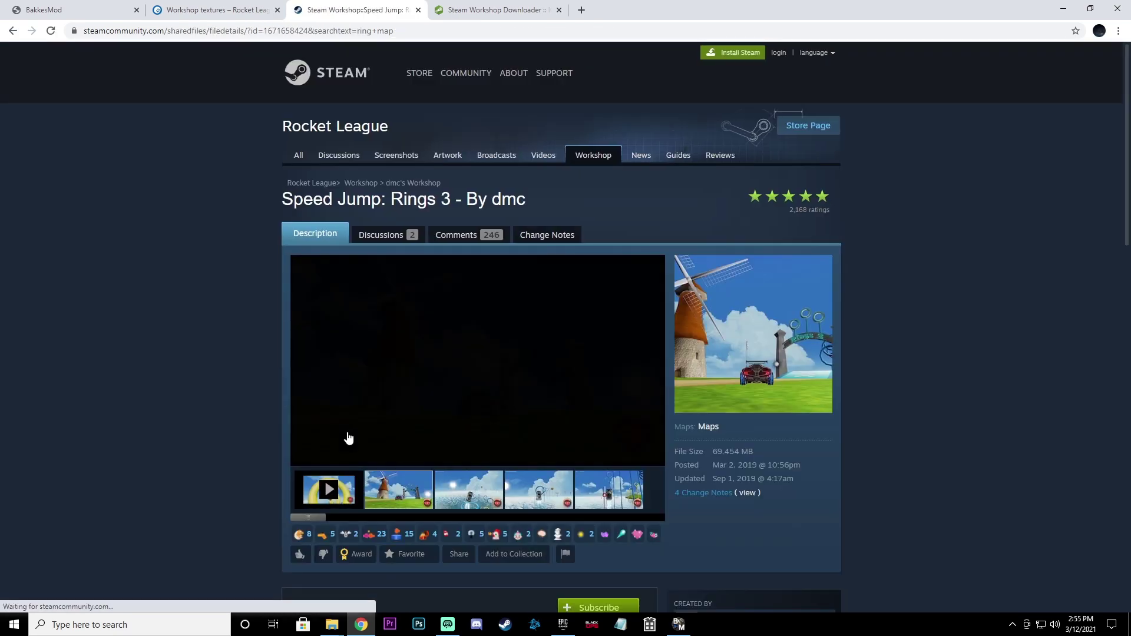
left_click(283, 30)
key("ctrl+c")
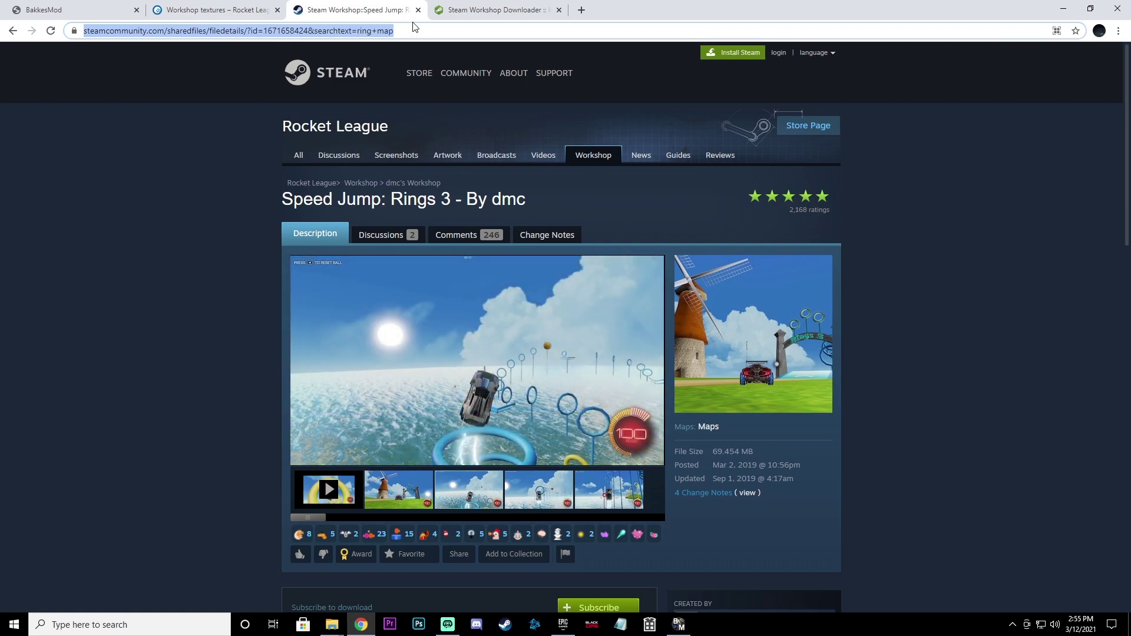
Paste the Speed Jump: Rings 3 link into Steam Workshop Downloader and download the 72.8 MB map
left_click(454, 10)
left_click(739, 96)
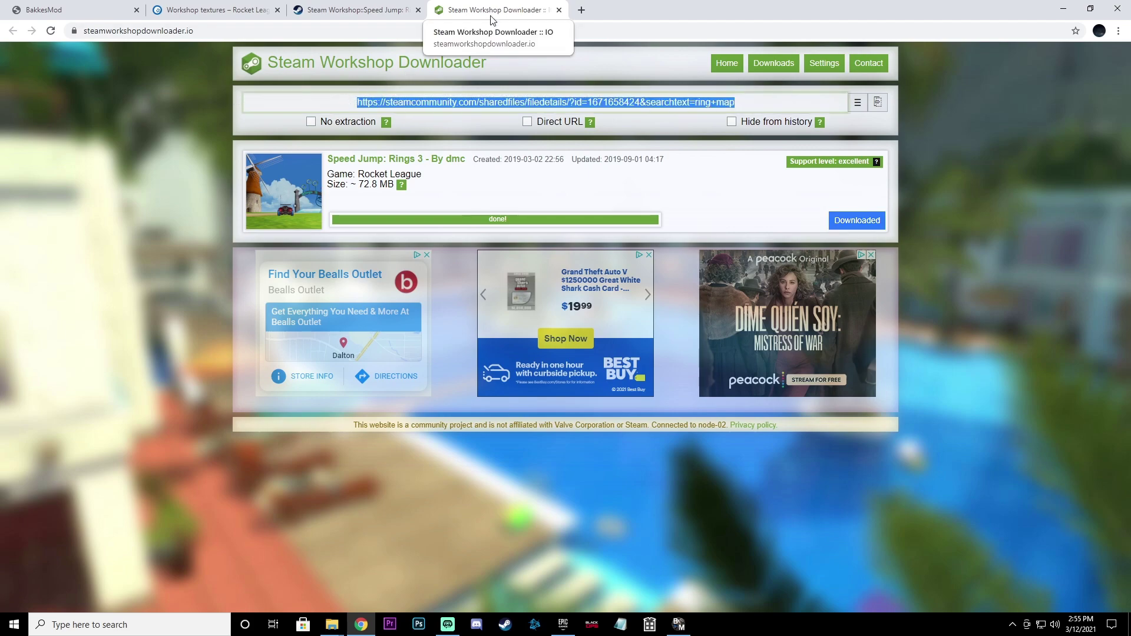
key("ctrl+v")
left_click(409, 185)
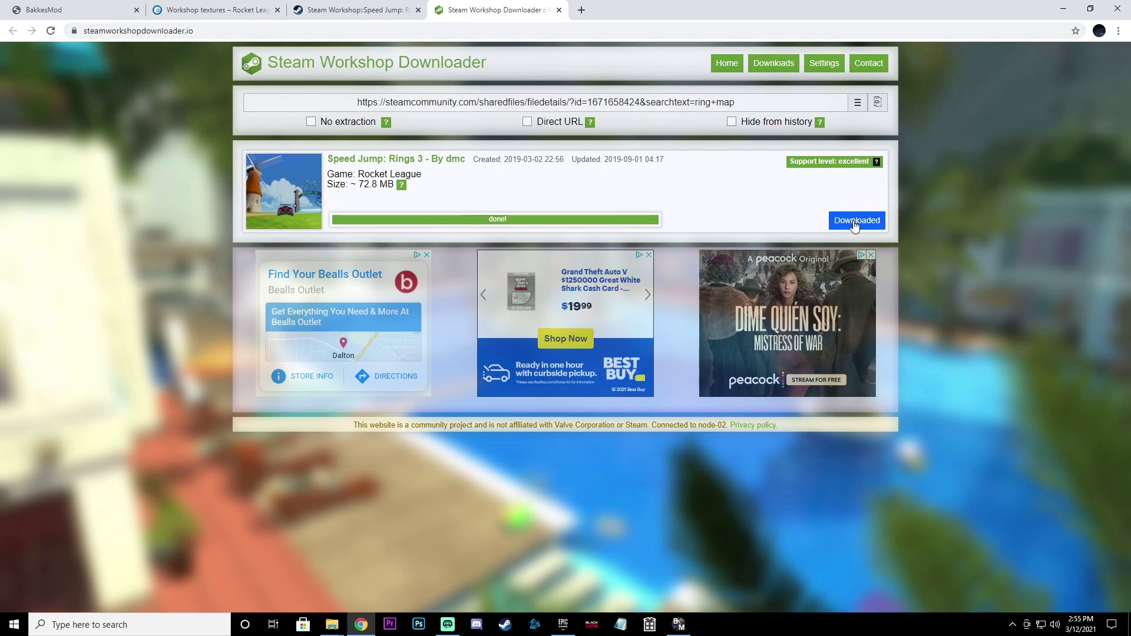
left_click(332, 624)
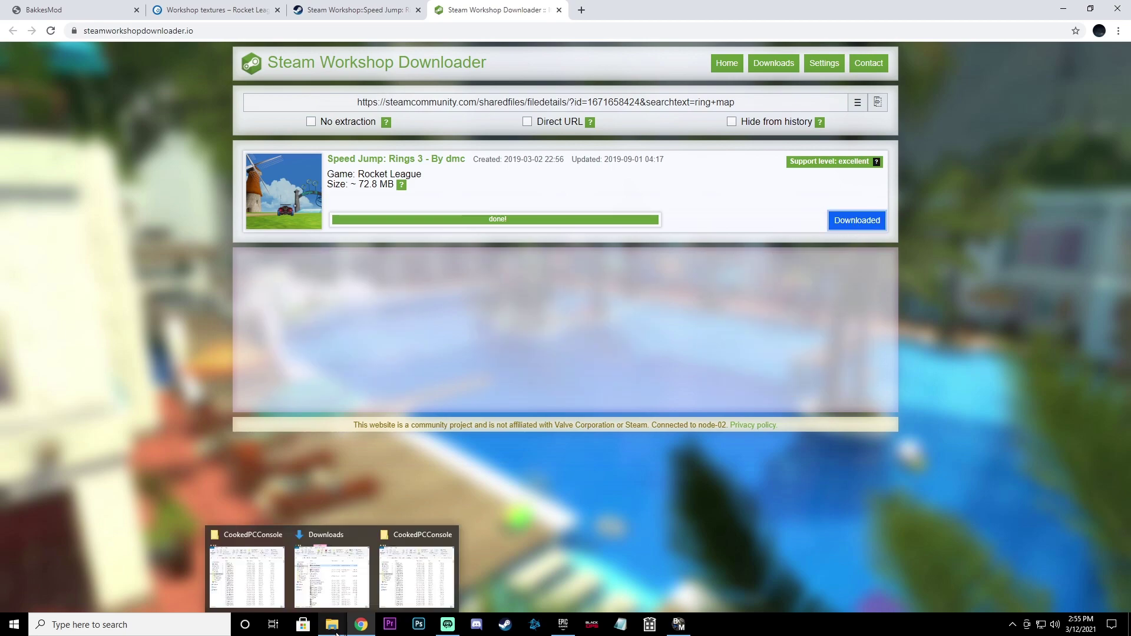
Bring up the CookedPCConsole and Downloads windows and select the speed jump rings 3 archive
left_click(405, 588)
mouse_move(332, 623)
left_click(328, 568)
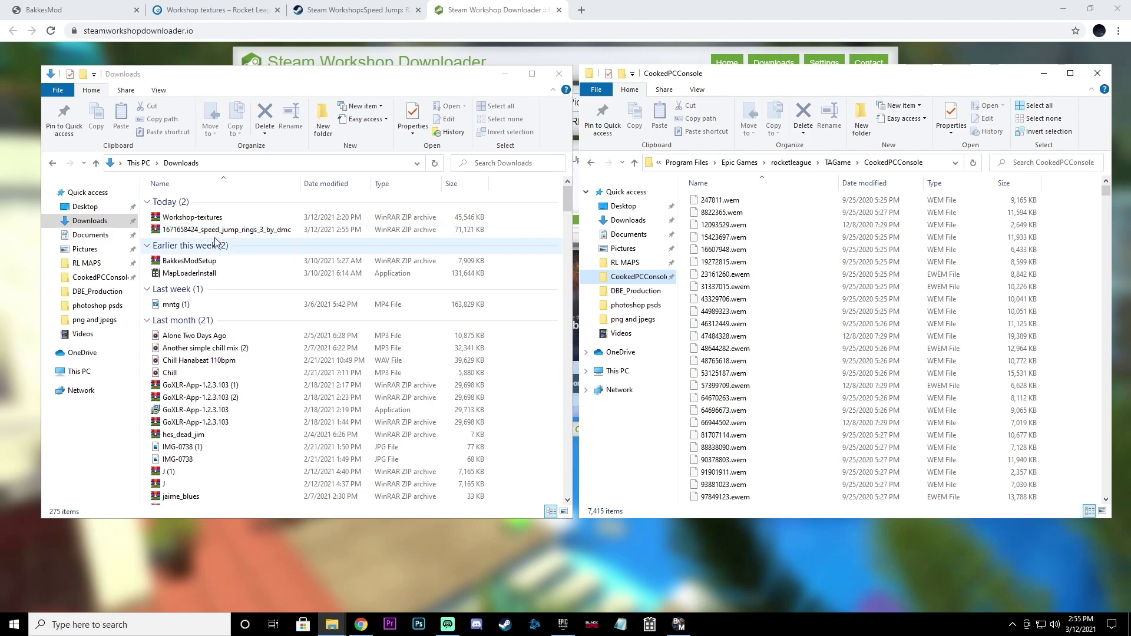
left_click(274, 232)
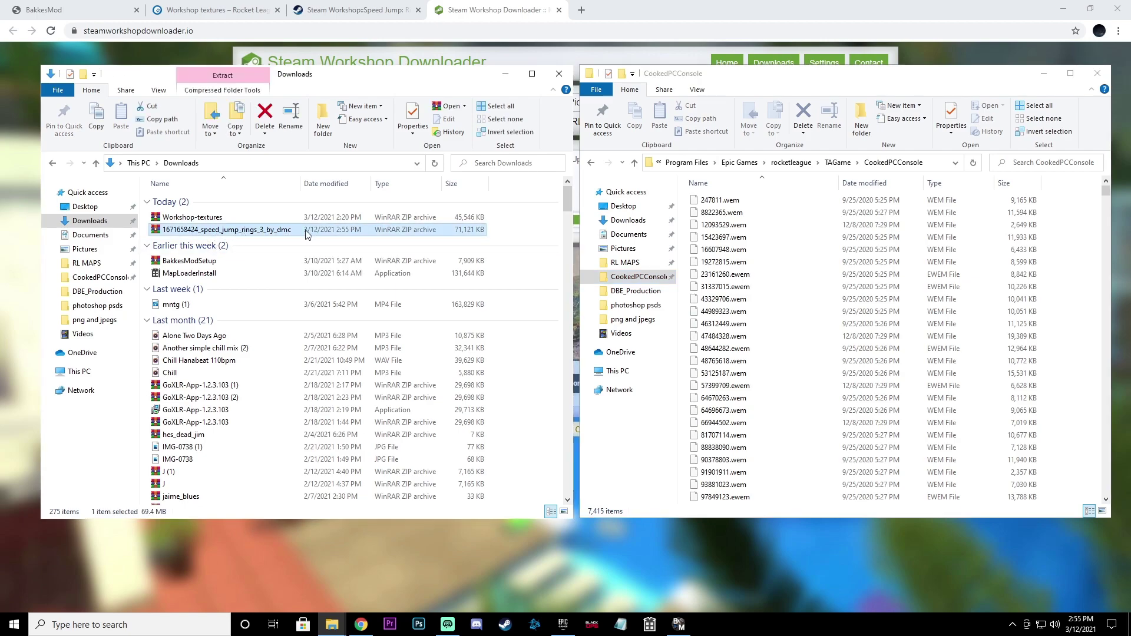
Extract the archive to its own folder, delete that folder, and reselect the ZIP
right_click(292, 229)
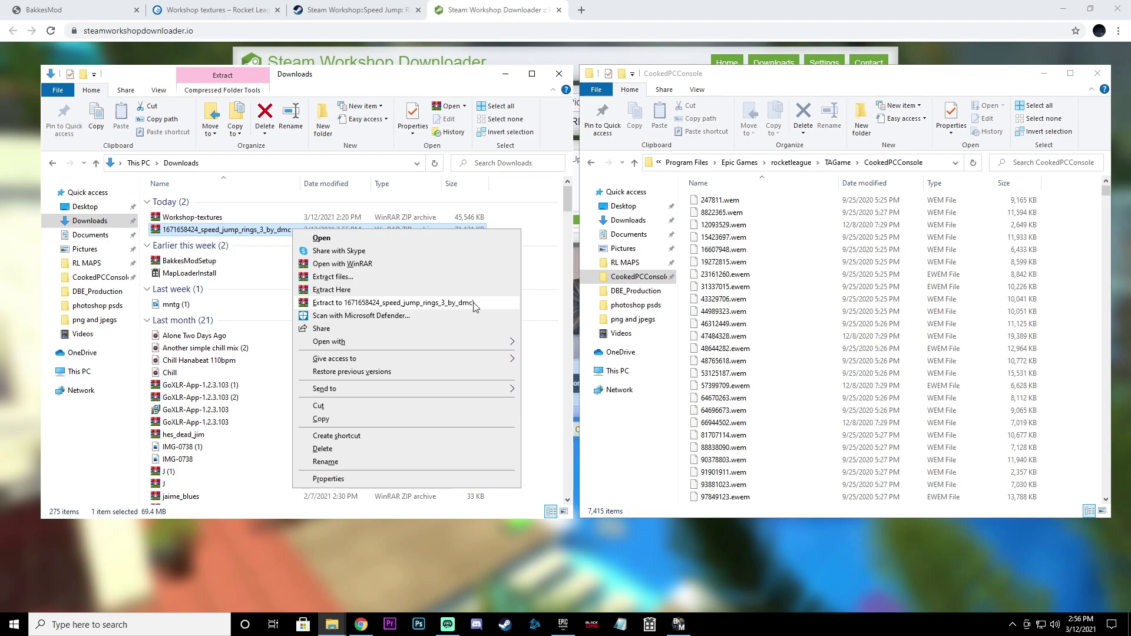
left_click(395, 303)
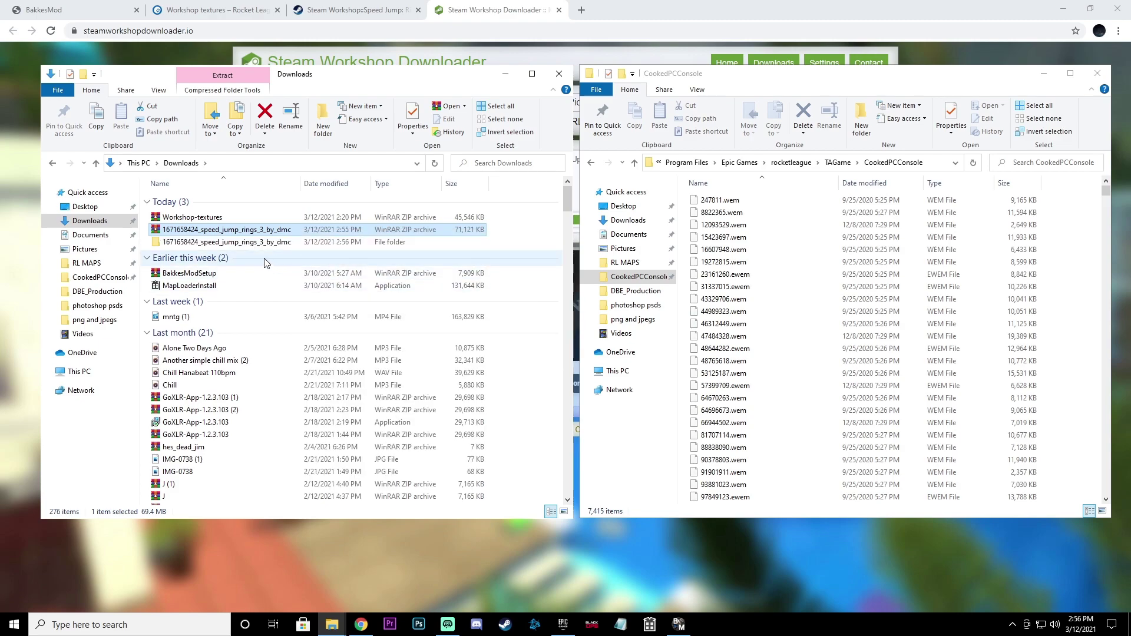
left_click(252, 242)
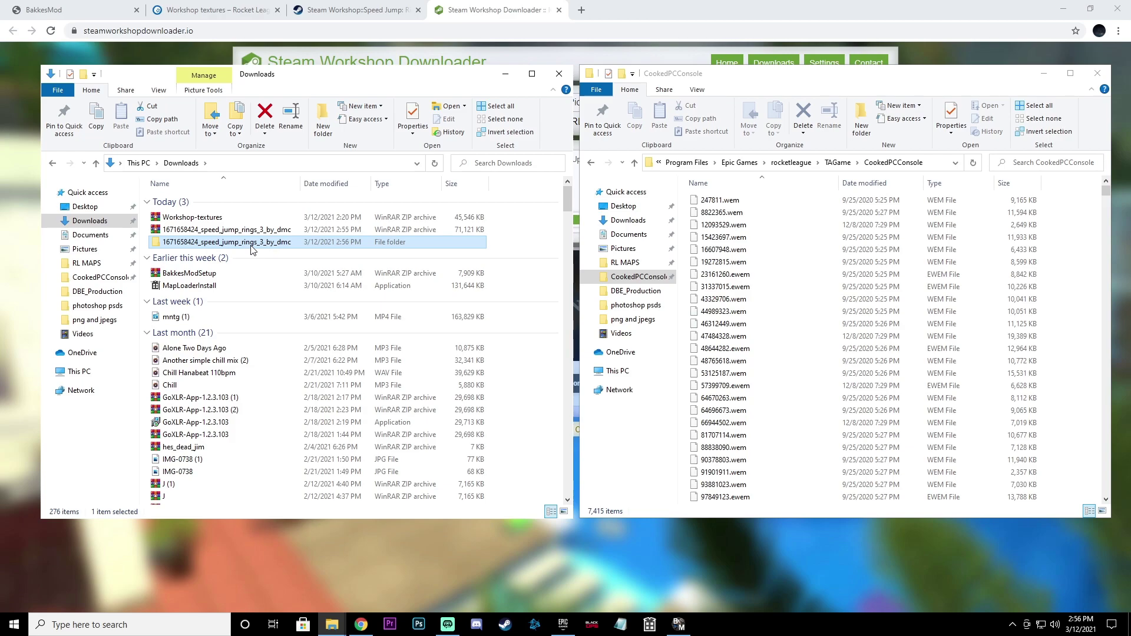
key("Delete")
left_click(252, 236)
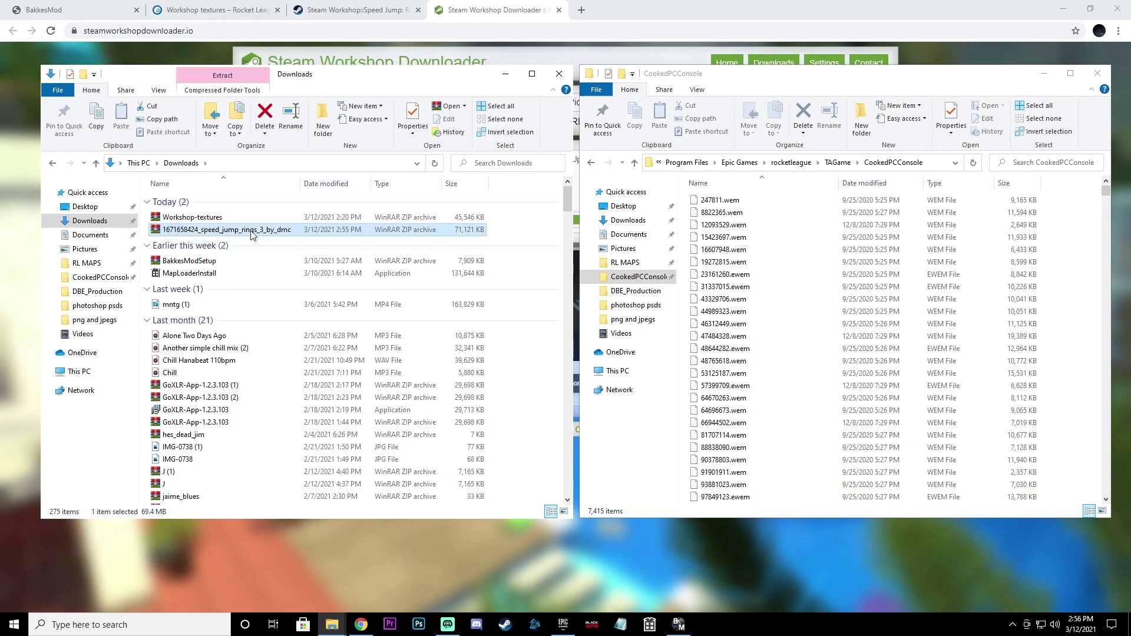
Open the speed jump rings 3 archive in WinRAR, dismissing the licence reminder
right_click(252, 234)
left_click(271, 241)
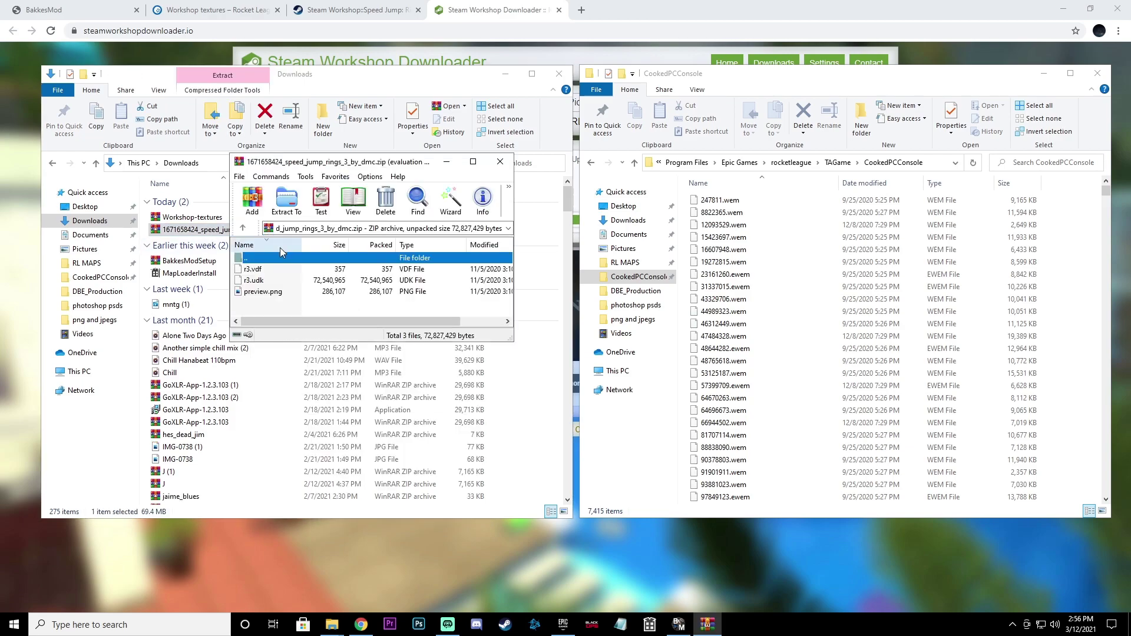
left_click(656, 275)
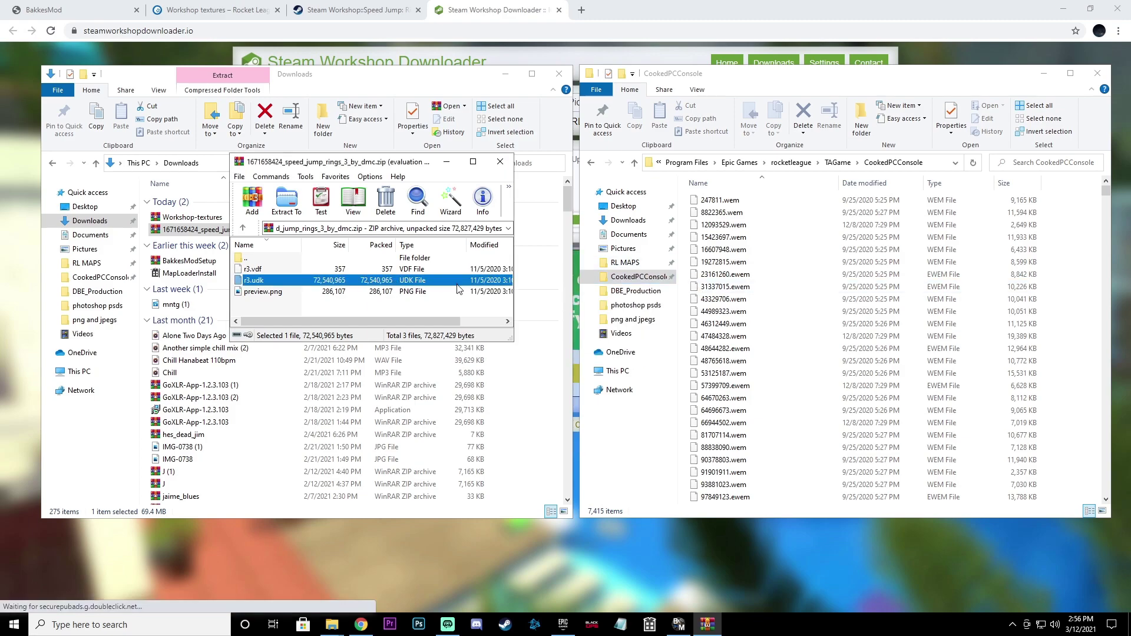
left_click(1090, 287)
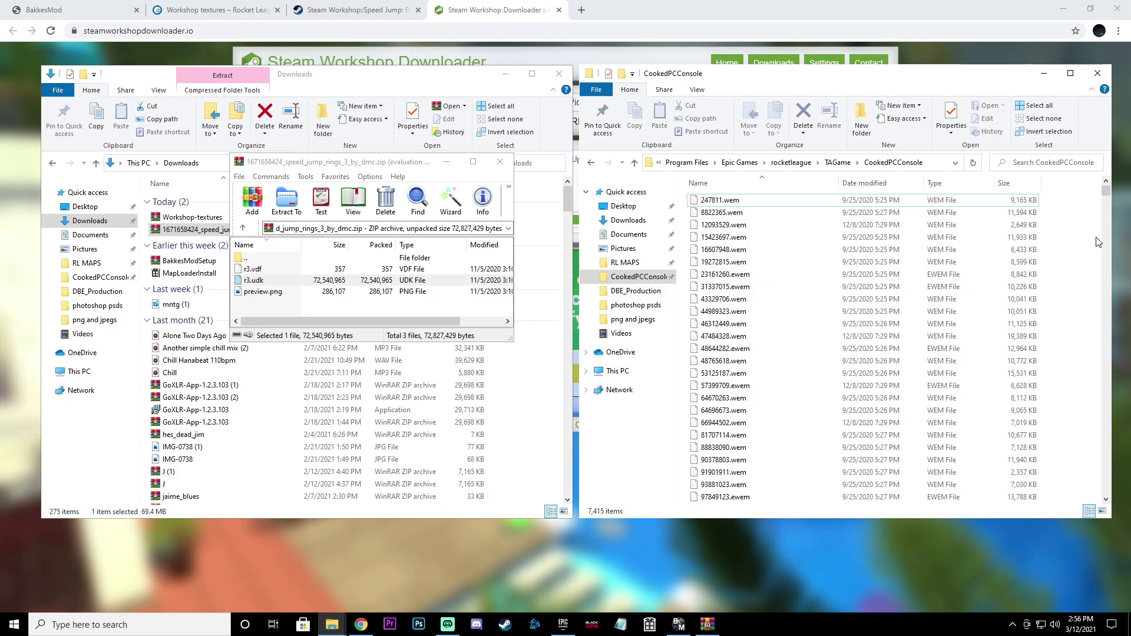
left_click_drag(1106, 192, 1091, 330)
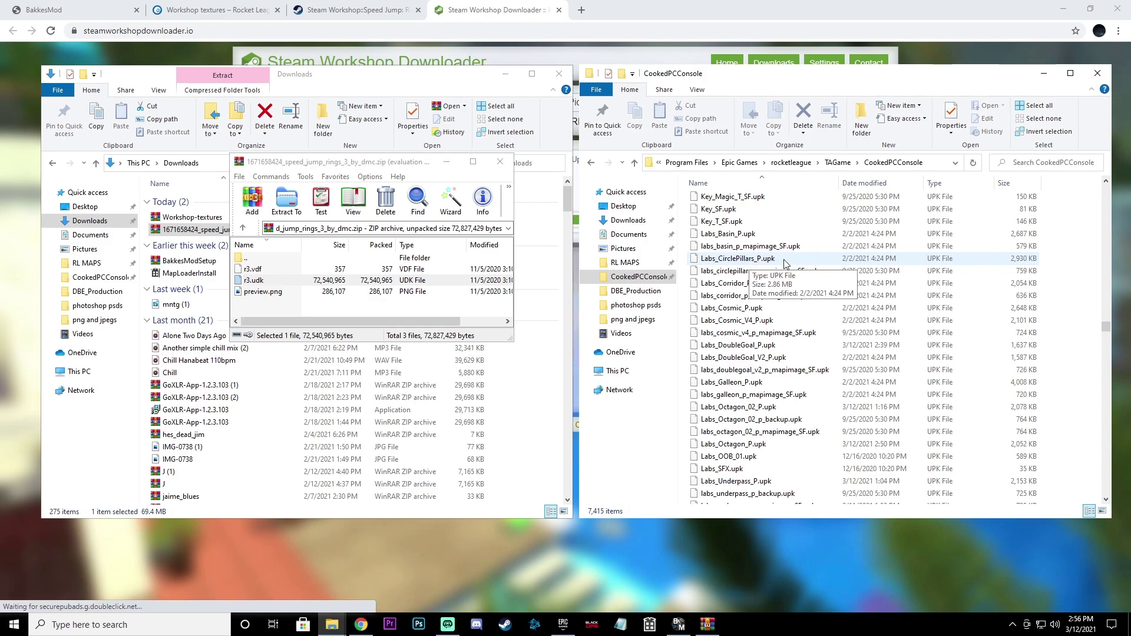
Copy the name Labs_CirclePillars_P.upk from CookedPCConsole and rename r3.udk to it in WinRAR
left_click(763, 259)
right_click(761, 260)
left_click(801, 463)
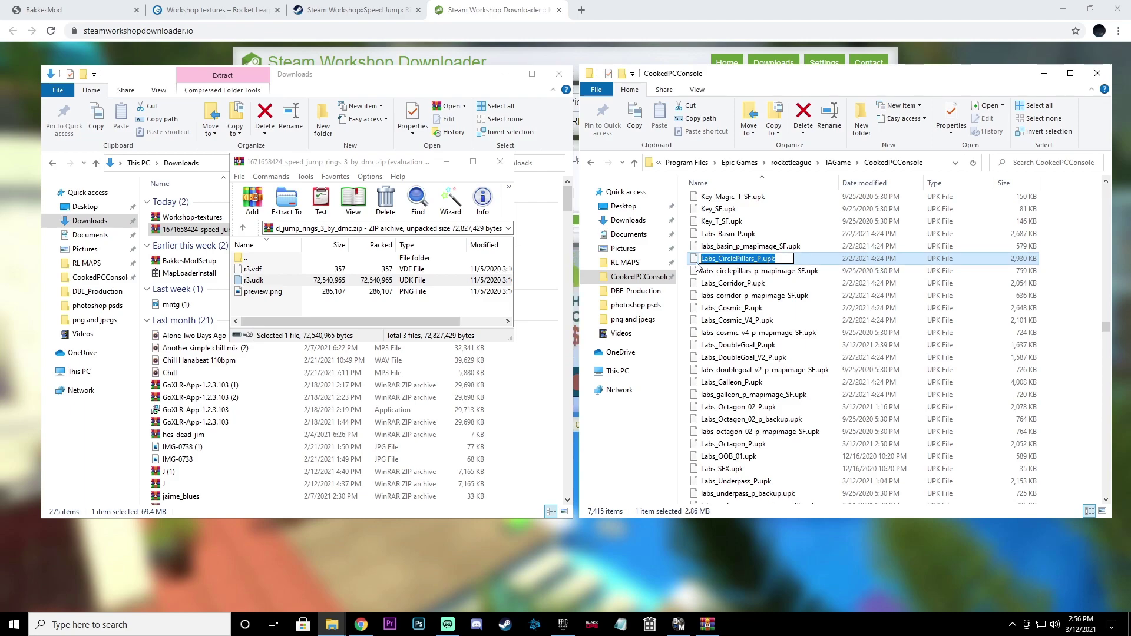
left_click(257, 280)
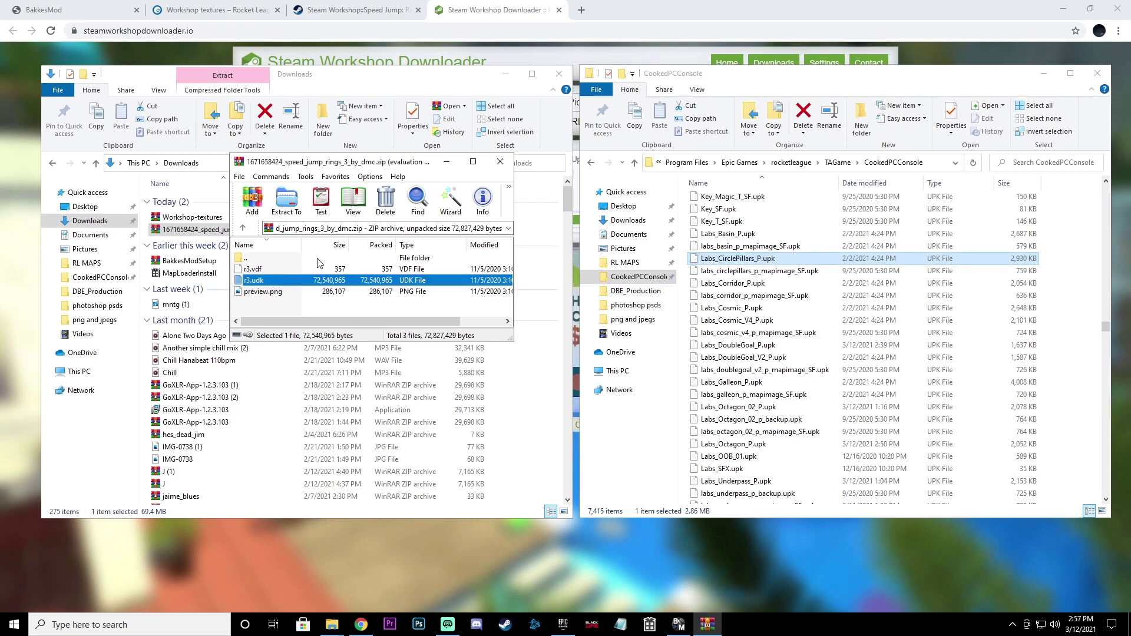
key("F2")
type("Labs_CirclePillars_P.upk")
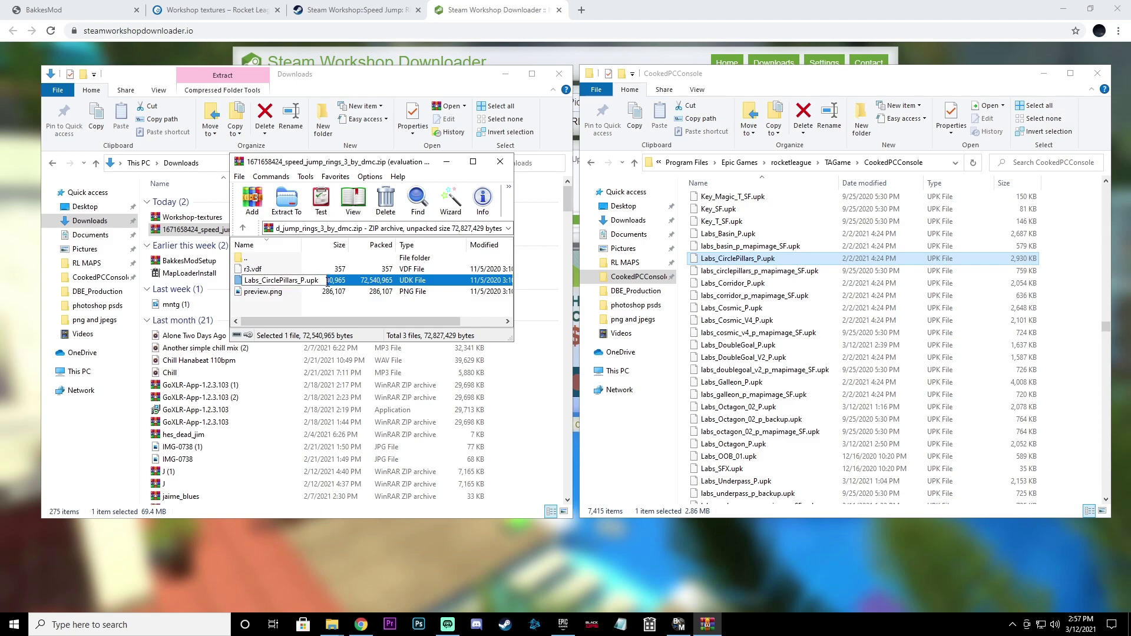
key("Return")
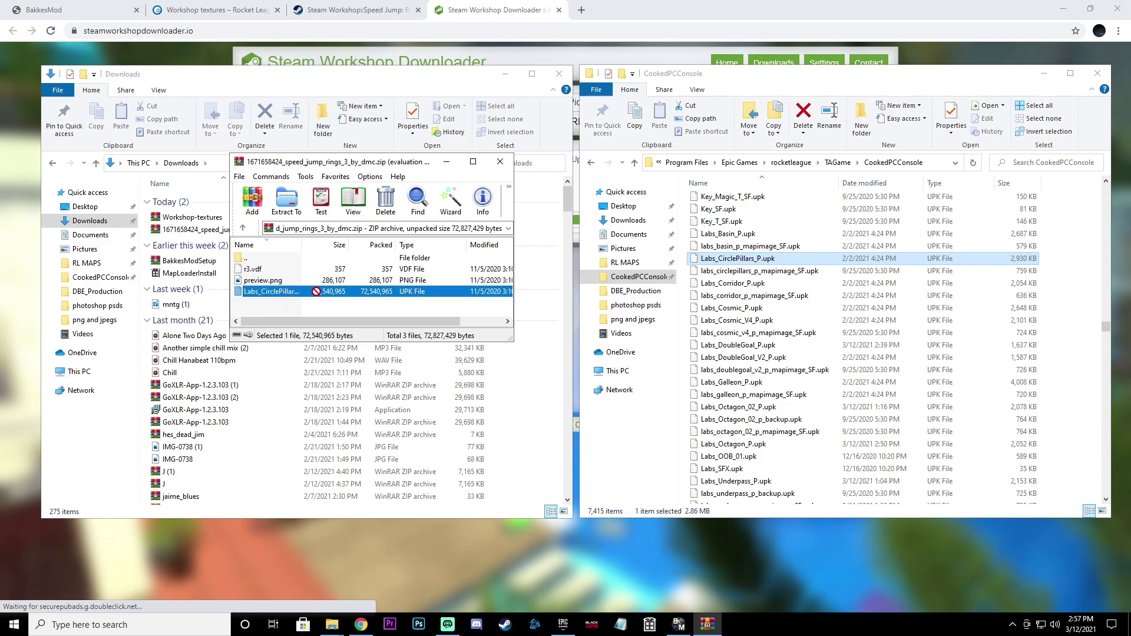
Drag the renamed Labs_CirclePillars_P.upk into CookedPCConsole, replacing the existing file
left_click_drag(314, 294, 1059, 334)
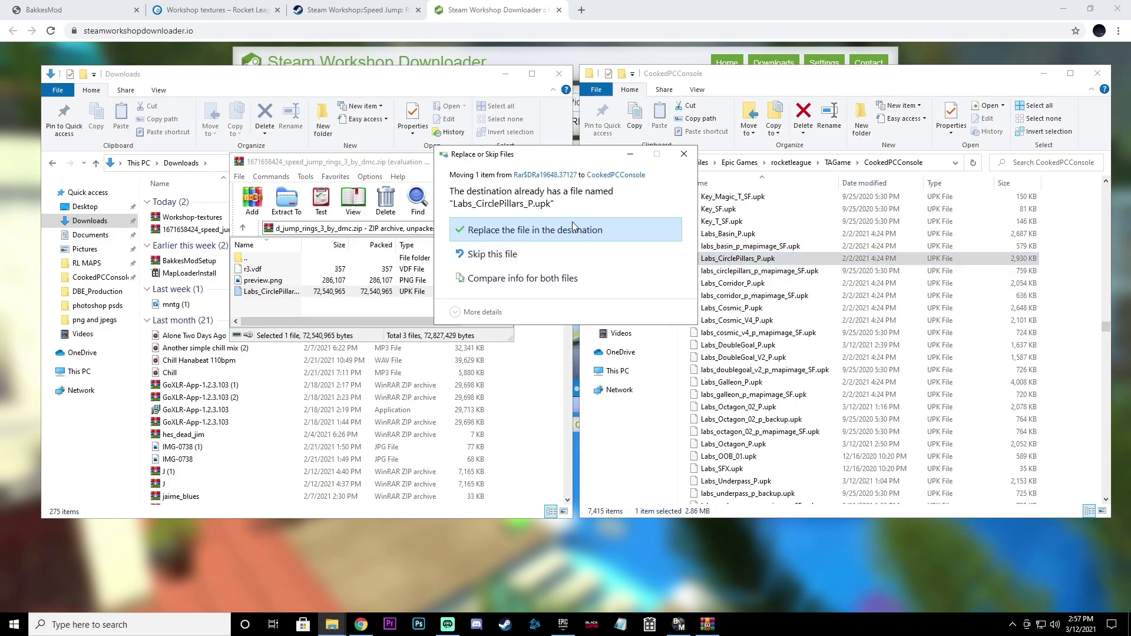
left_click(607, 236)
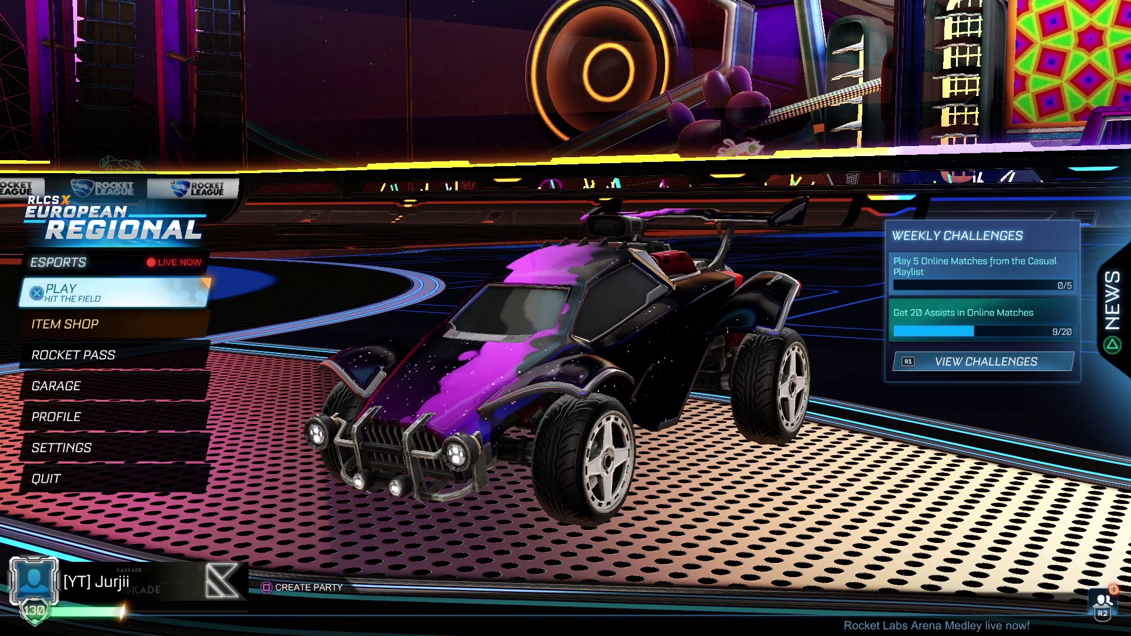
Start Training > Free Play on the Pillars - Soccar arena
key("Return")
key("Down")
key("Return")
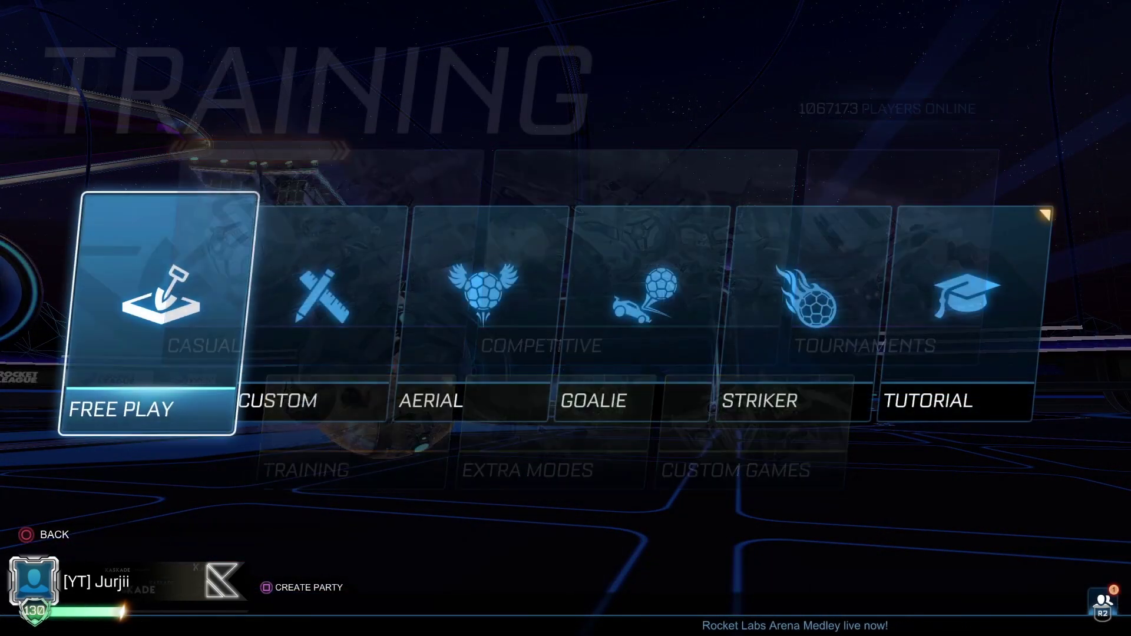
key("Return")
key("Right")
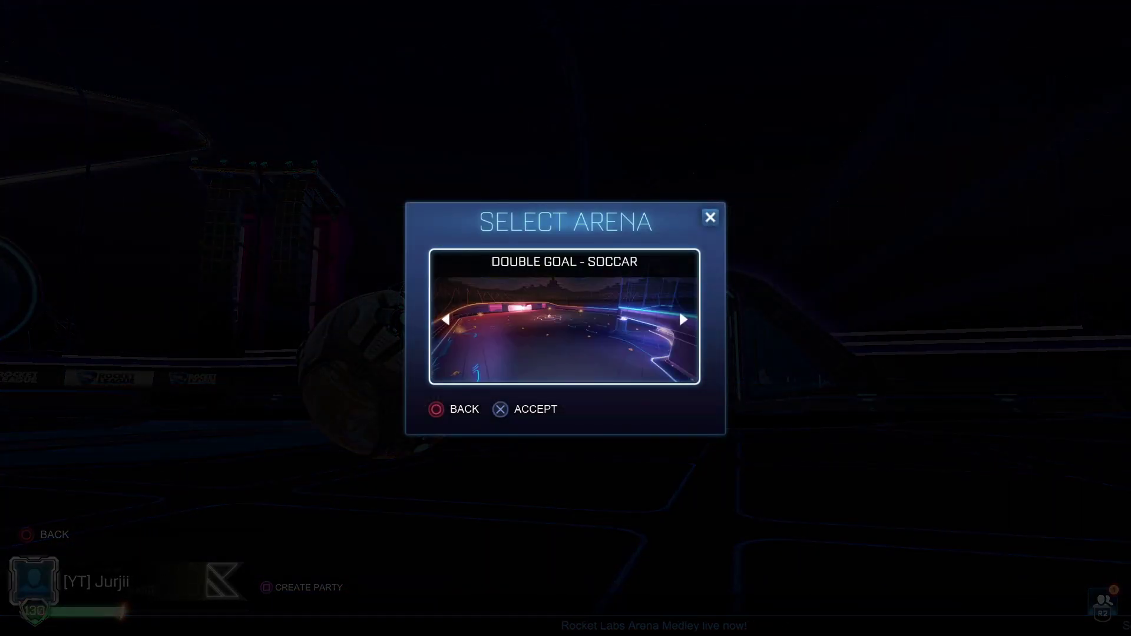
key("Right")
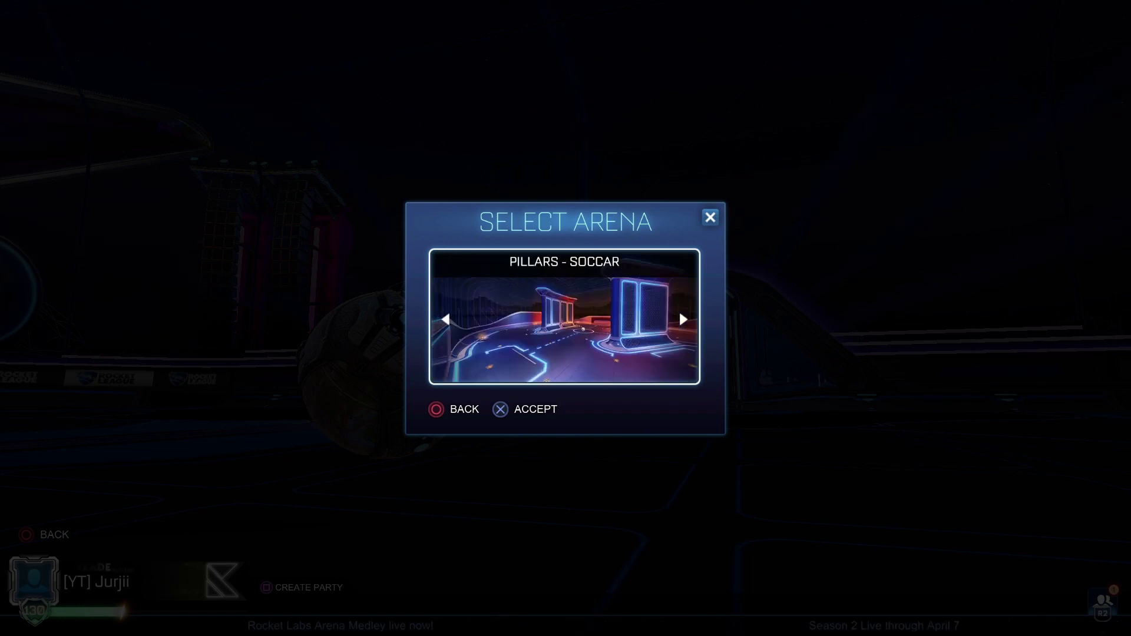
key("Return")
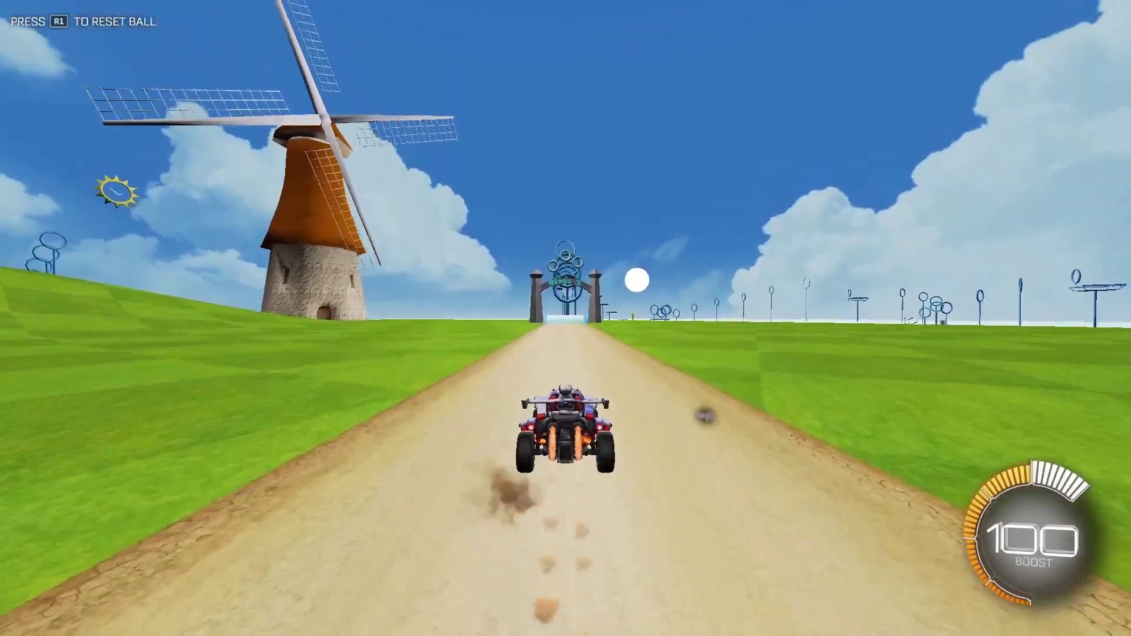
Drive down the ramp and jump the car through the blue Rings 3 course
key("space")
key("w")
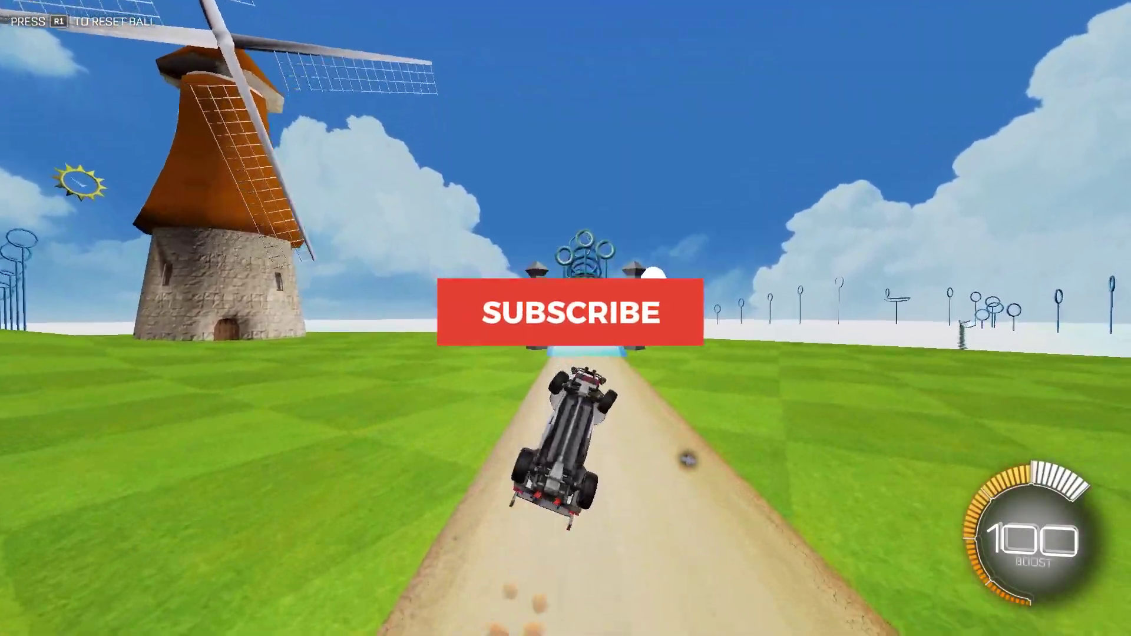
key("w")
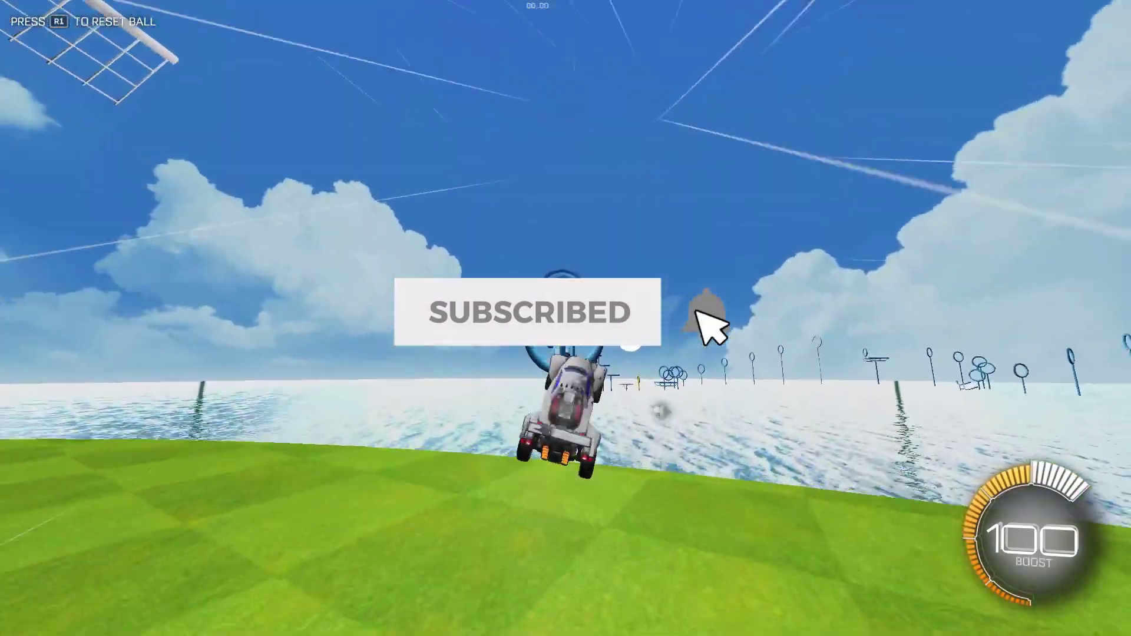
key("w")
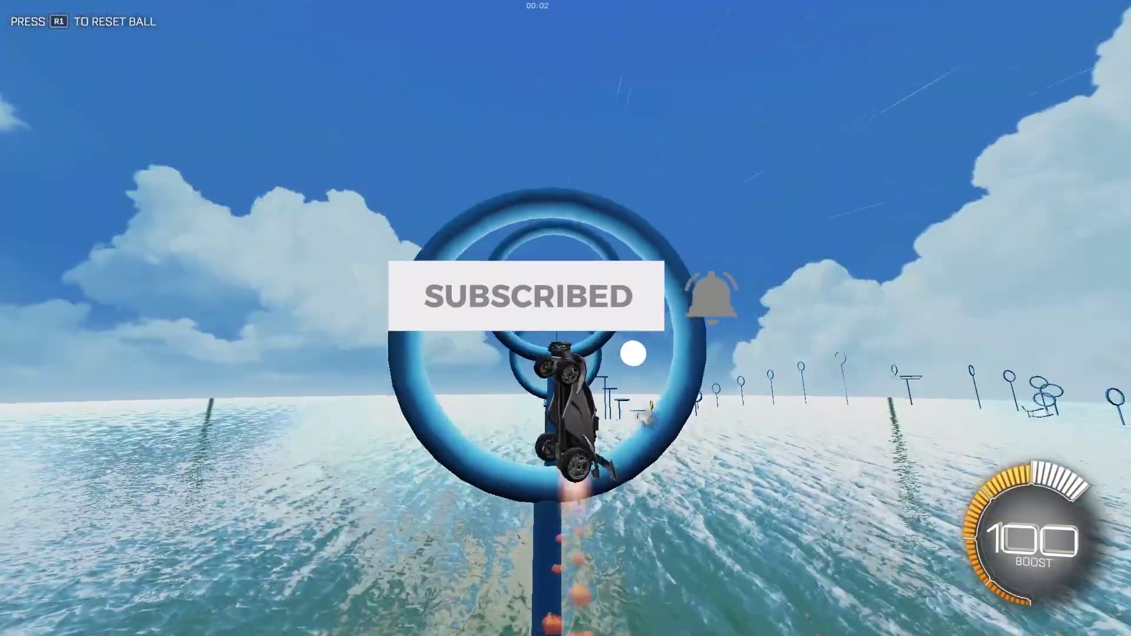
key("w")
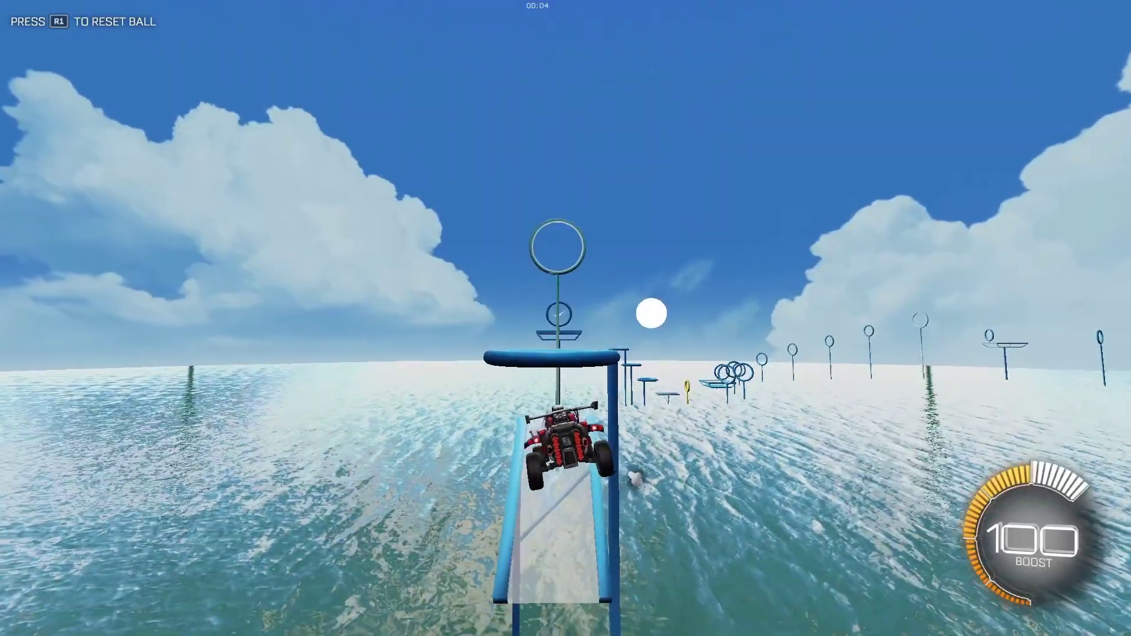